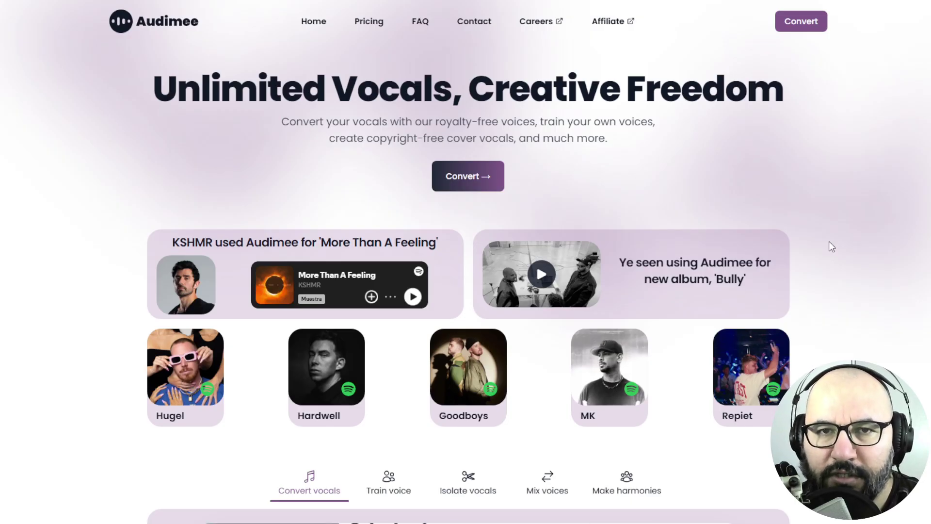
Scroll the pricing cards to check which plans include the Vocal isolator row
scroll(831, 247, down, 15)
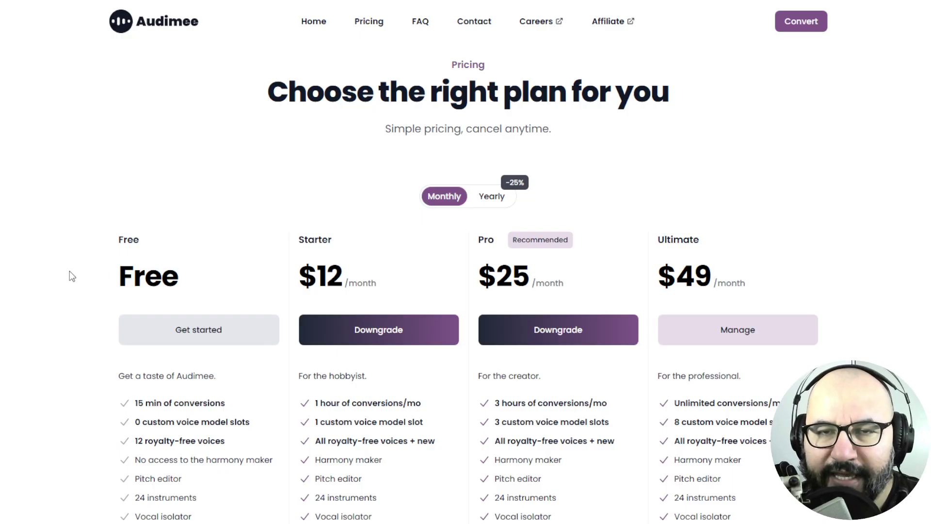
scroll(70, 272, down, 2)
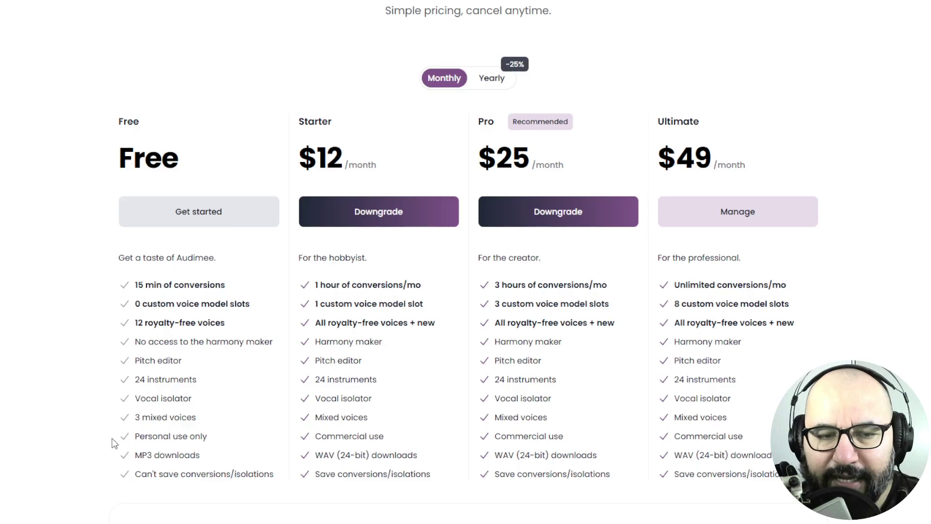
drag(141, 402, 192, 403)
click(99, 394)
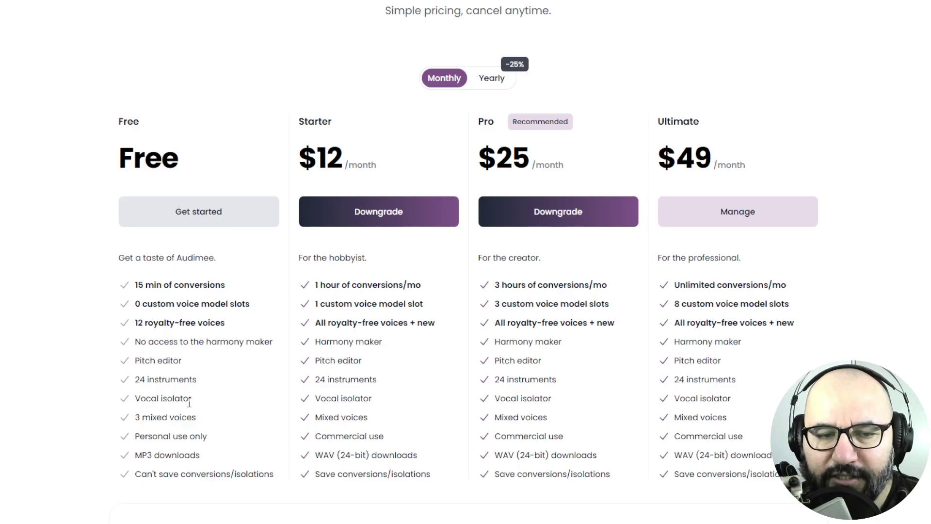
scroll(99, 393, up, 3)
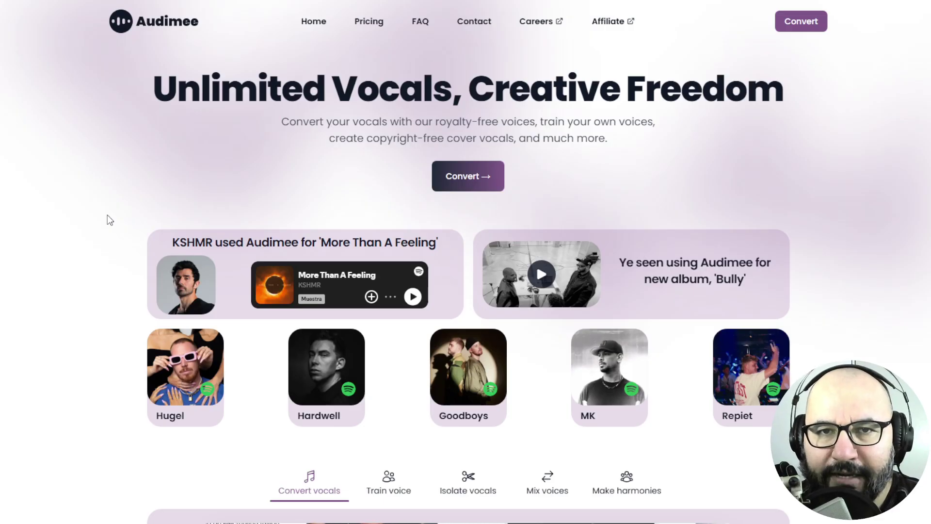
Switch to the Amner Hunter website and show its FREE menu's Guides and Tools
key(ctrl+Tab)
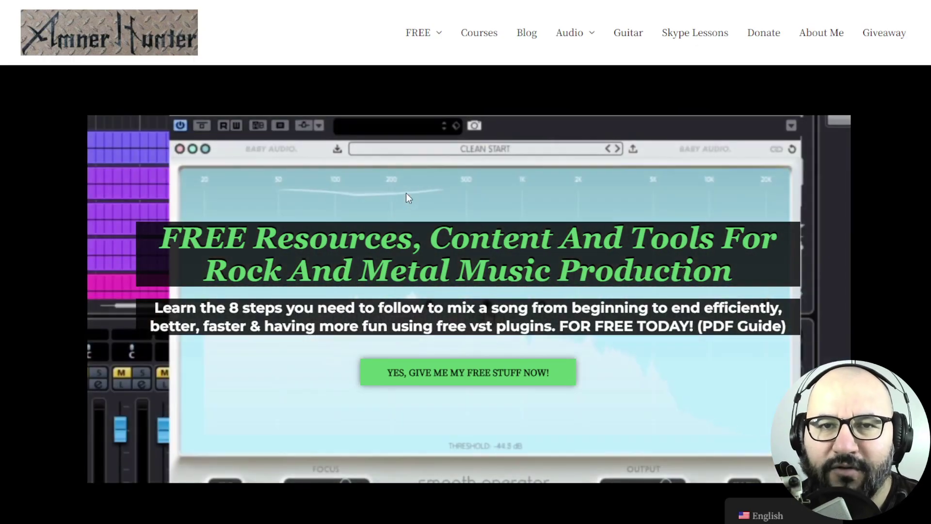
mouse_move(426, 37)
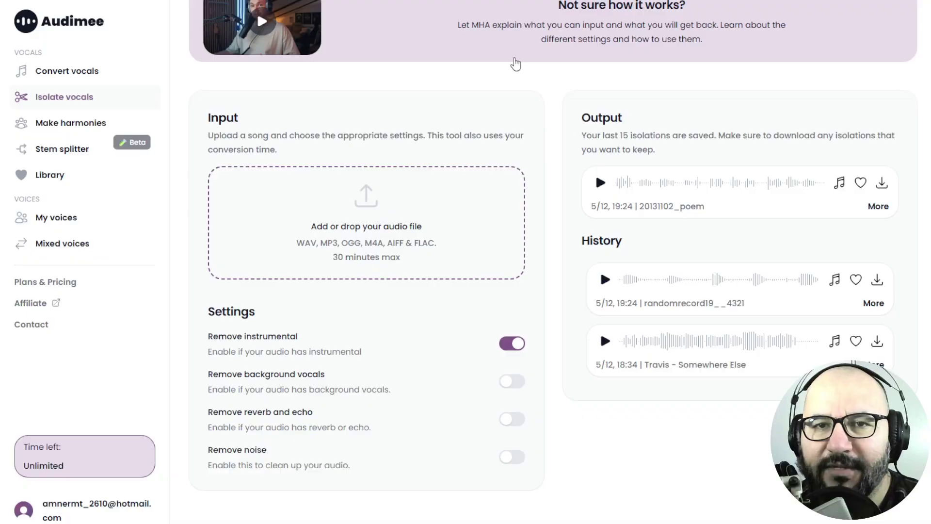
scroll(540, 90, up, 3)
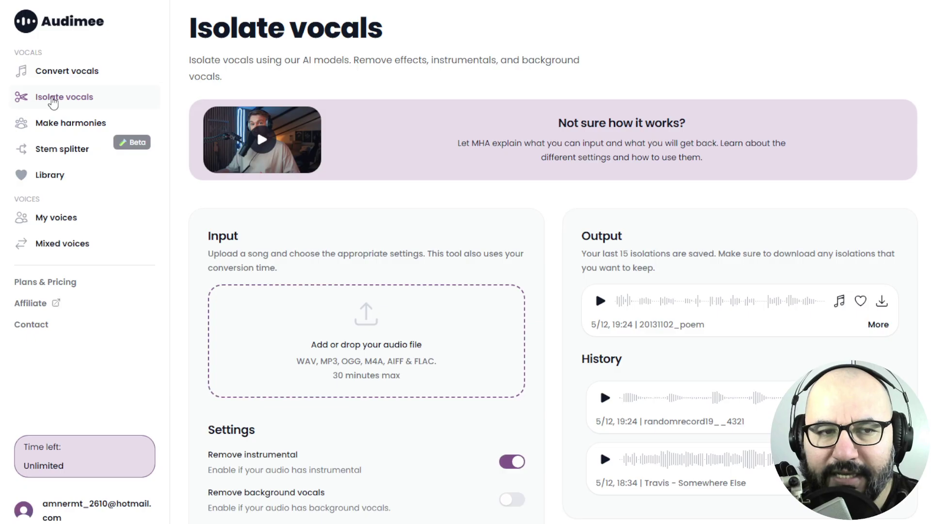
scroll(522, 291, down, 3)
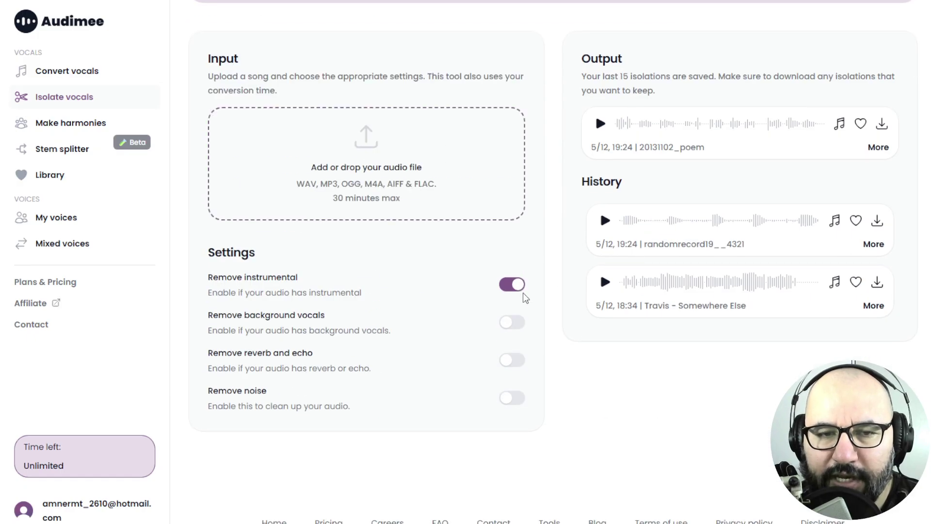
scroll(523, 298, up, 2)
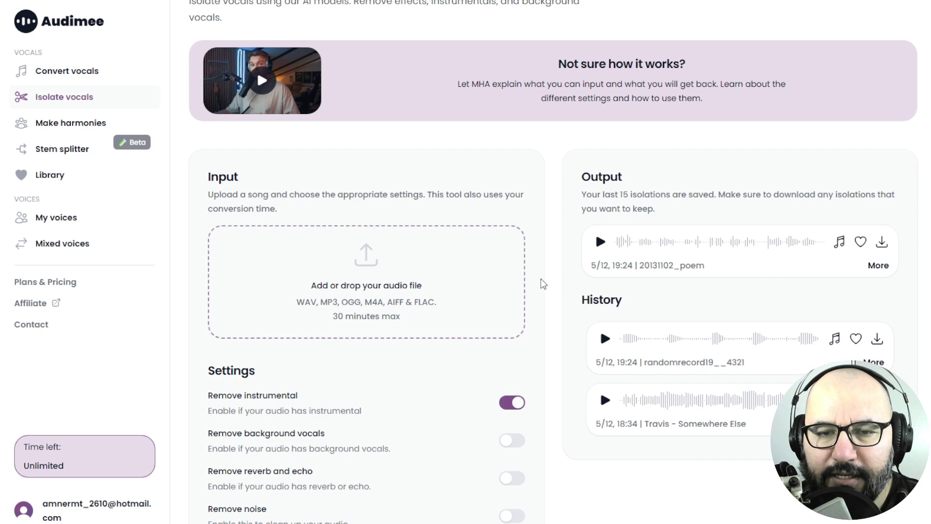
scroll(540, 279, down, 2)
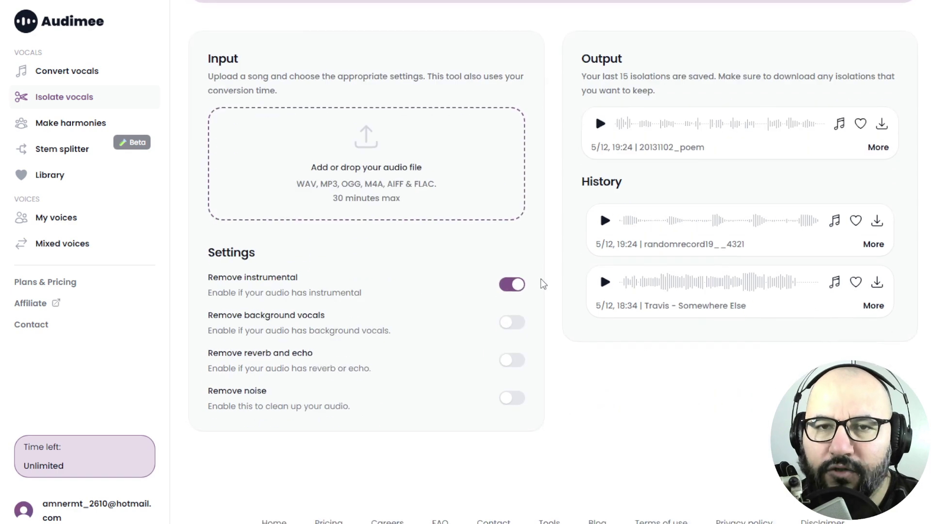
scroll(540, 279, up, 3)
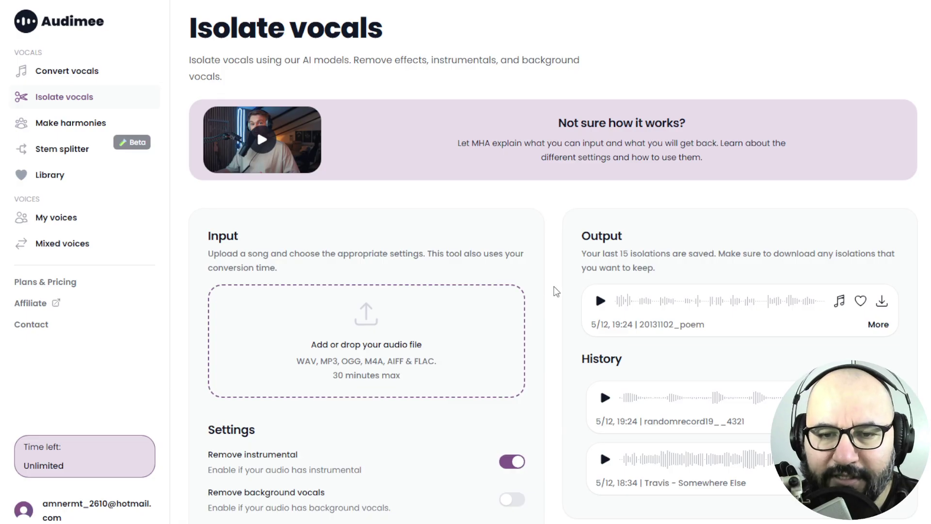
scroll(557, 298, down, 4)
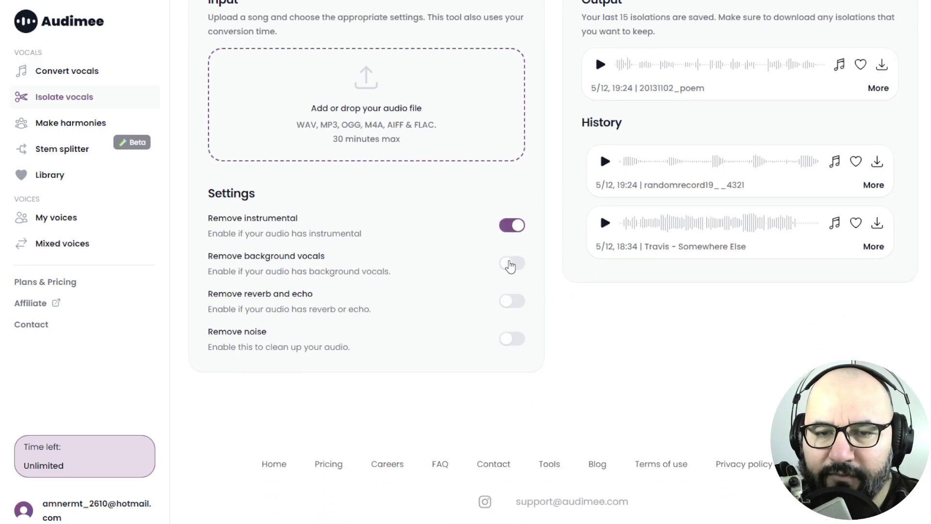
click(510, 264)
click(516, 265)
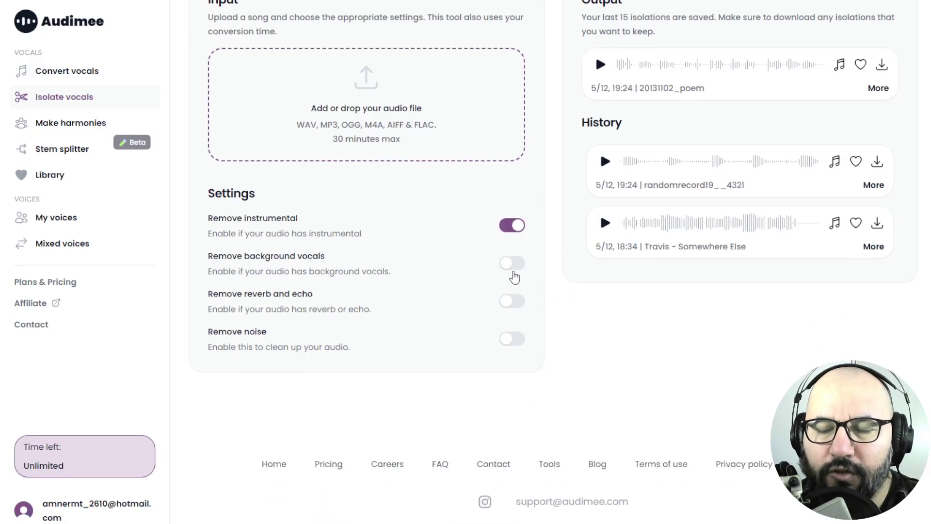
click(516, 303)
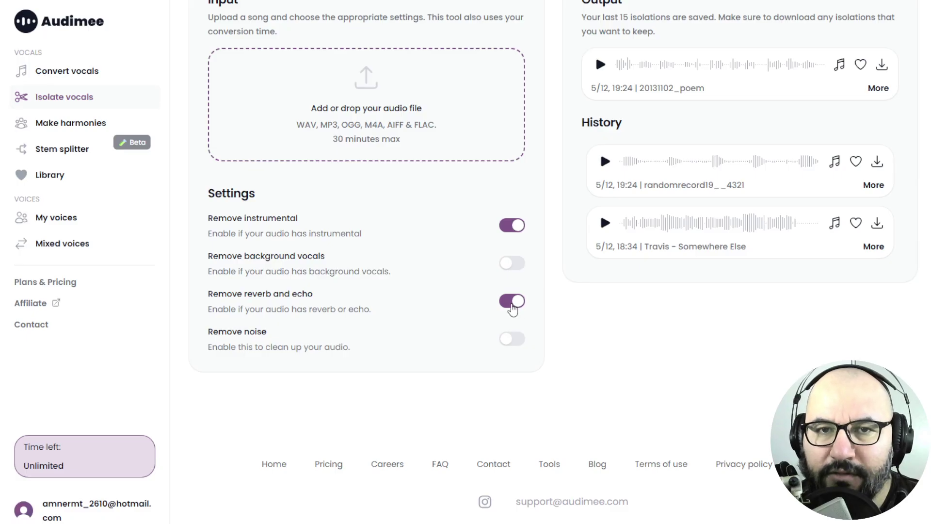
click(512, 303)
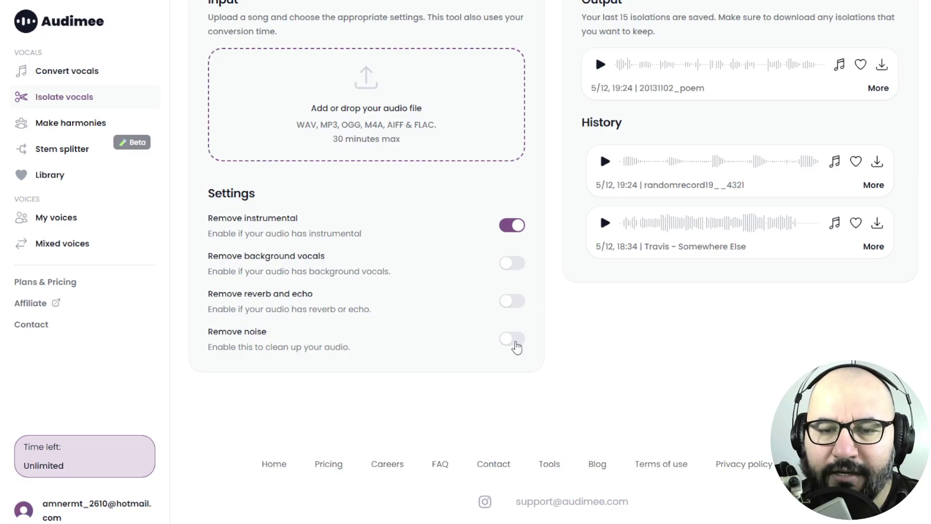
click(515, 344)
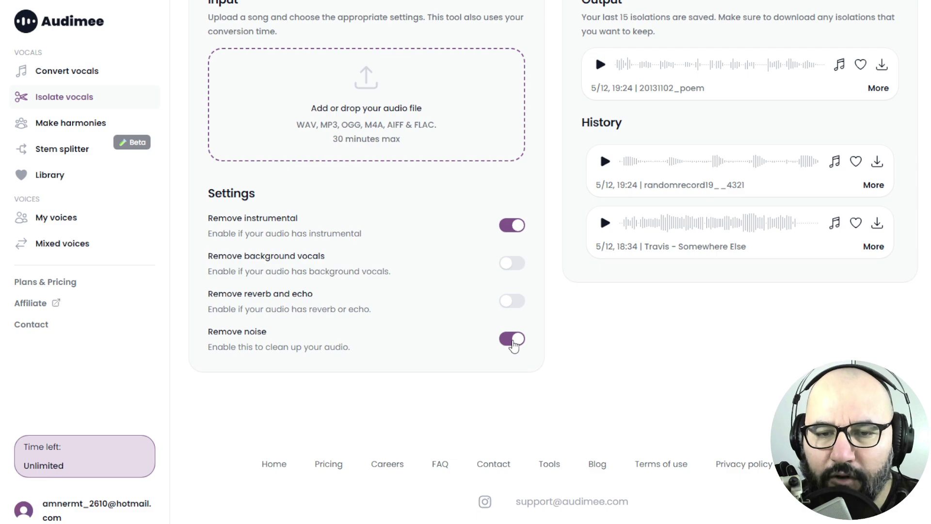
click(514, 344)
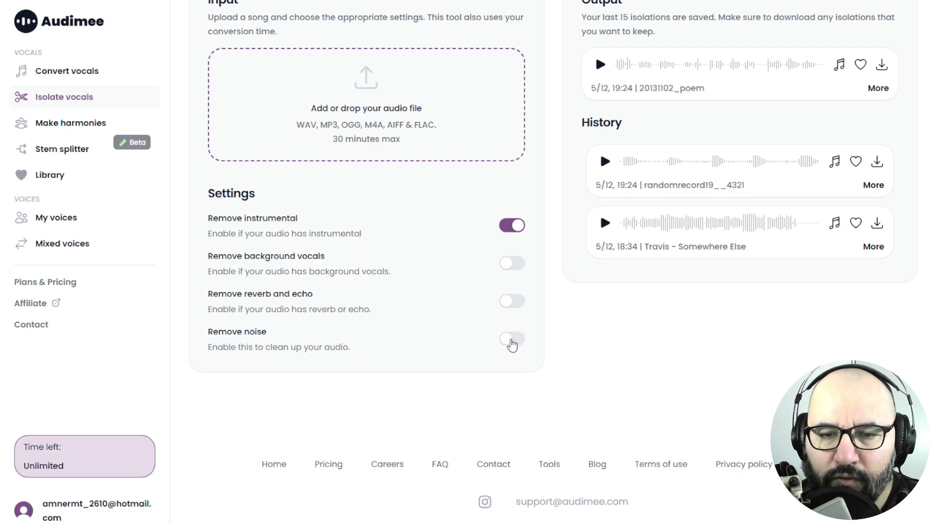
click(512, 341)
click(513, 340)
click(512, 303)
click(511, 303)
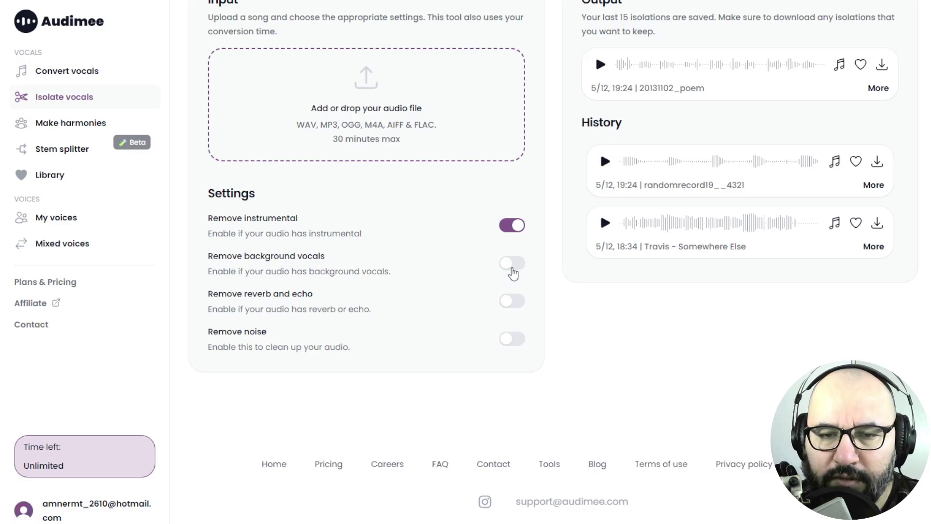
click(511, 264)
click(511, 263)
Load the 'Sticks & stones' song as input and preview it by playing, seeking and stopping
scroll(516, 266, up, 5)
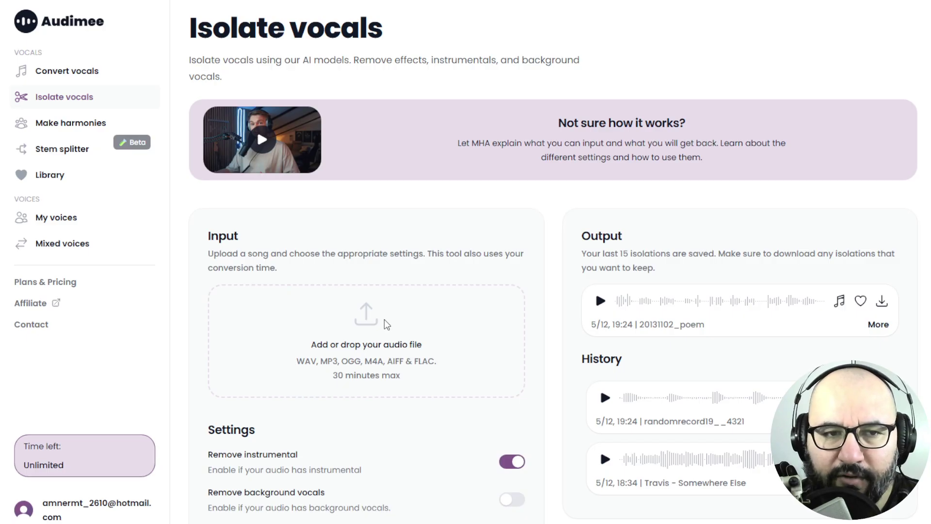
drag(517, 357, 513, 350)
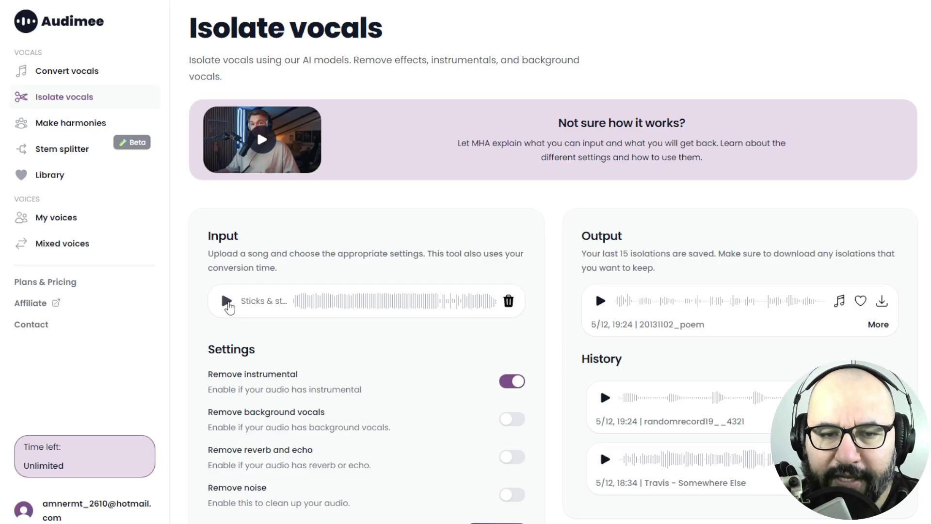
click(228, 302)
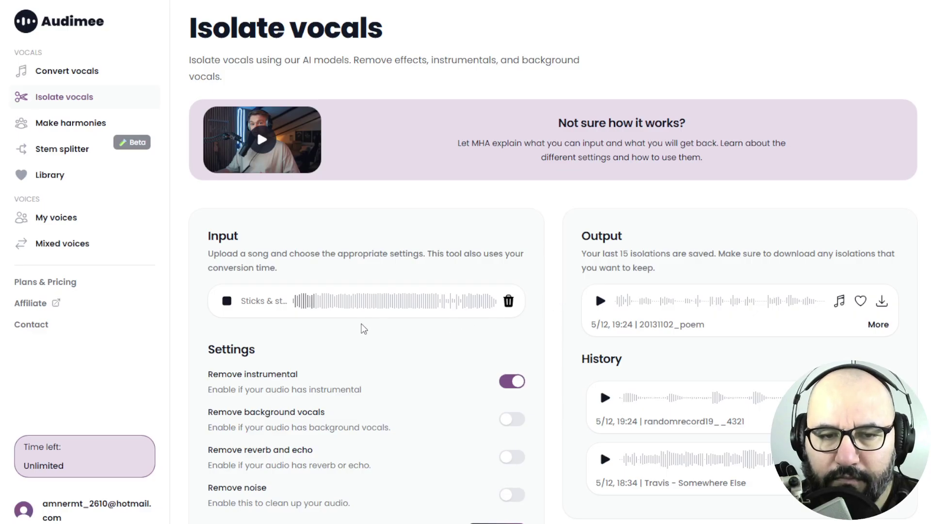
click(362, 302)
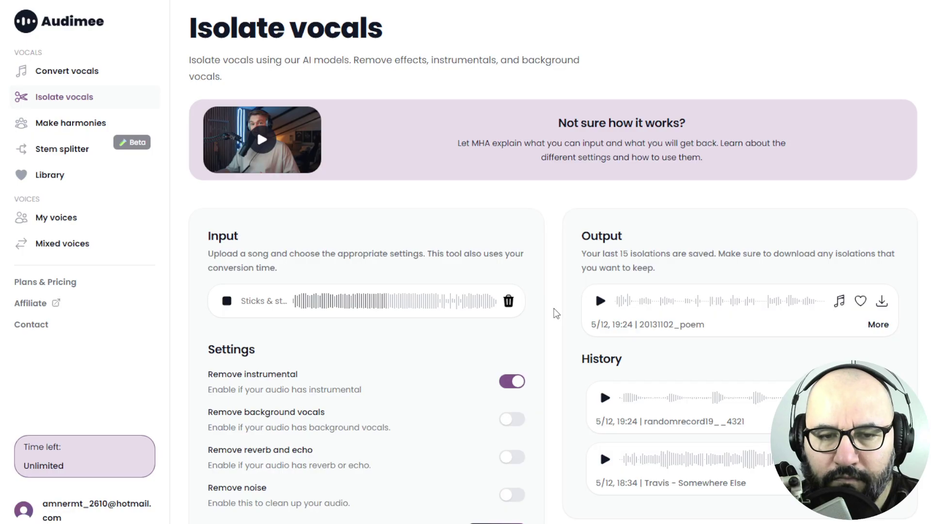
click(227, 301)
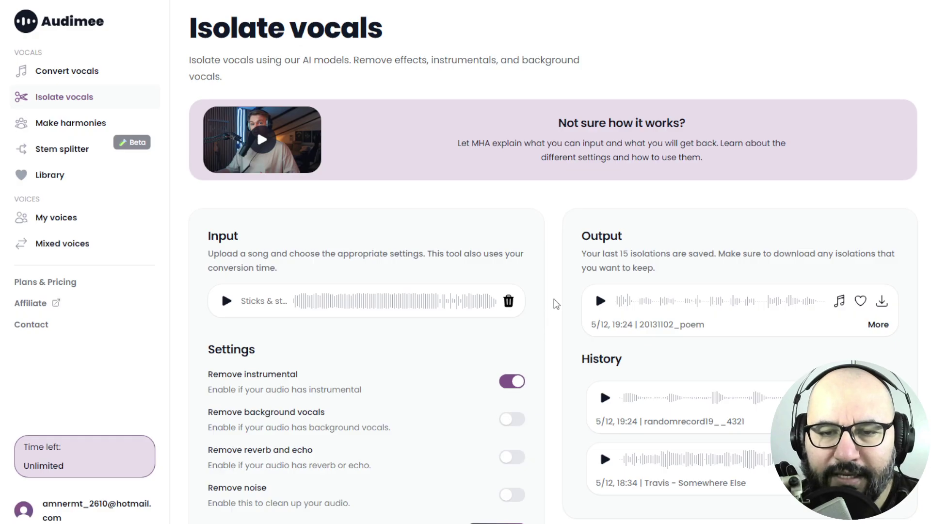
scroll(556, 373, down, 2)
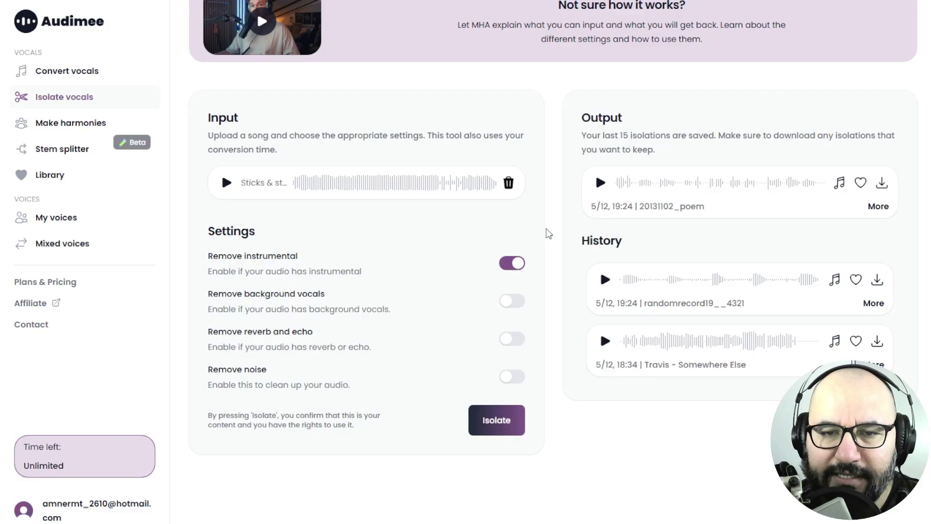
scroll(545, 228, up, 2)
scroll(545, 228, down, 3)
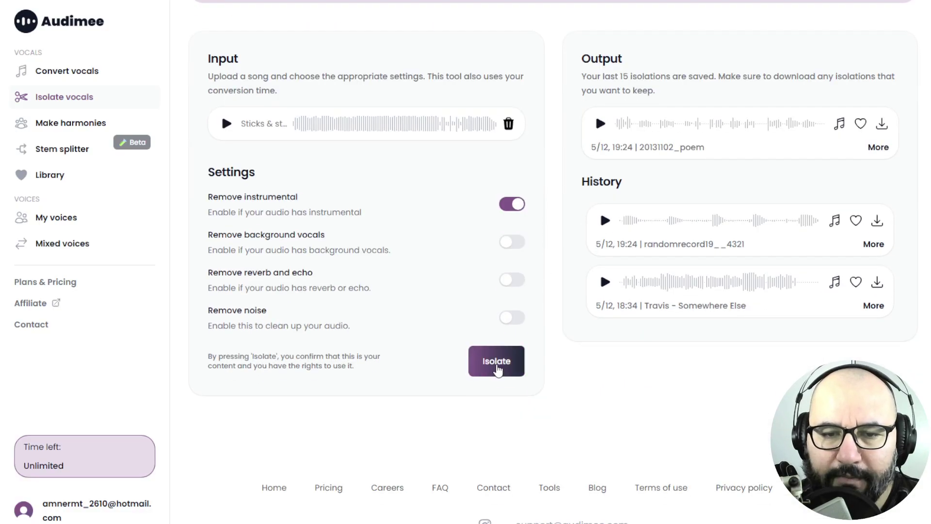
Isolate the vocal from 'Sticks & stones' and wait for the output to finish
click(500, 372)
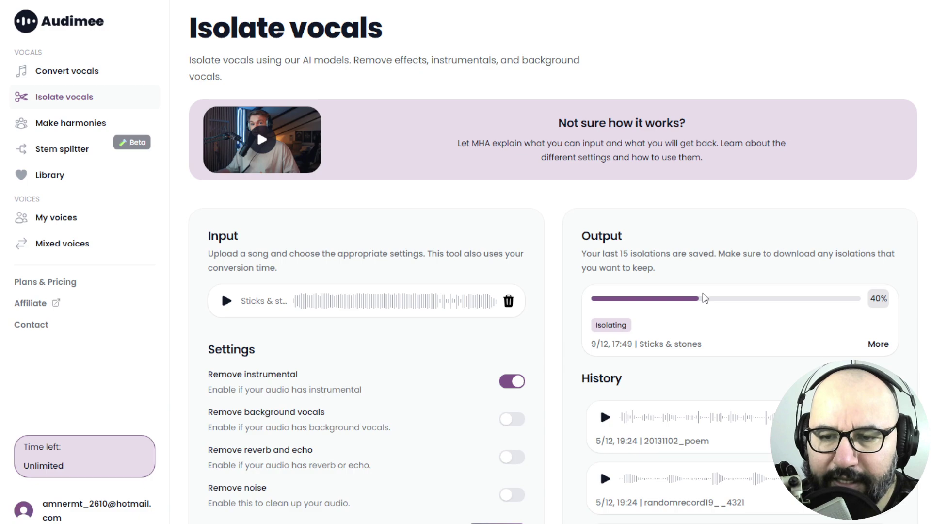
scroll(795, 321, down, 5)
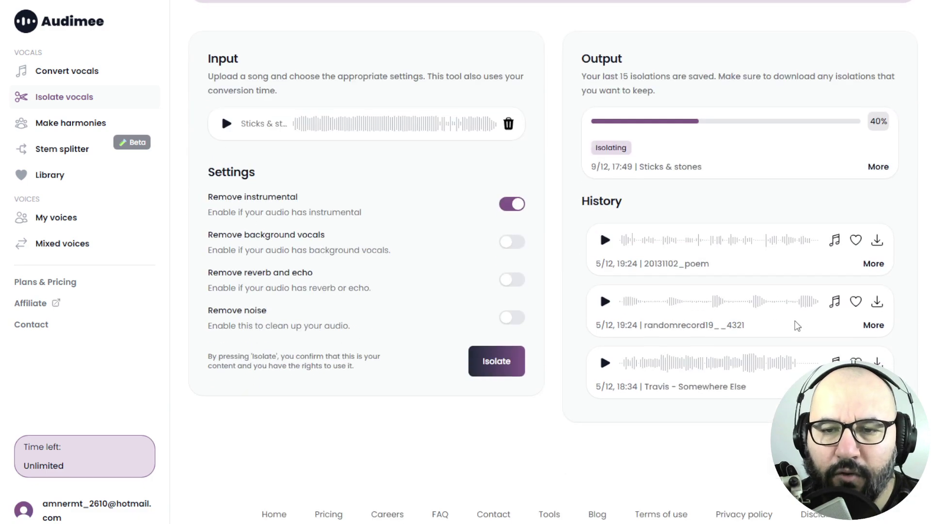
scroll(797, 326, up, 2)
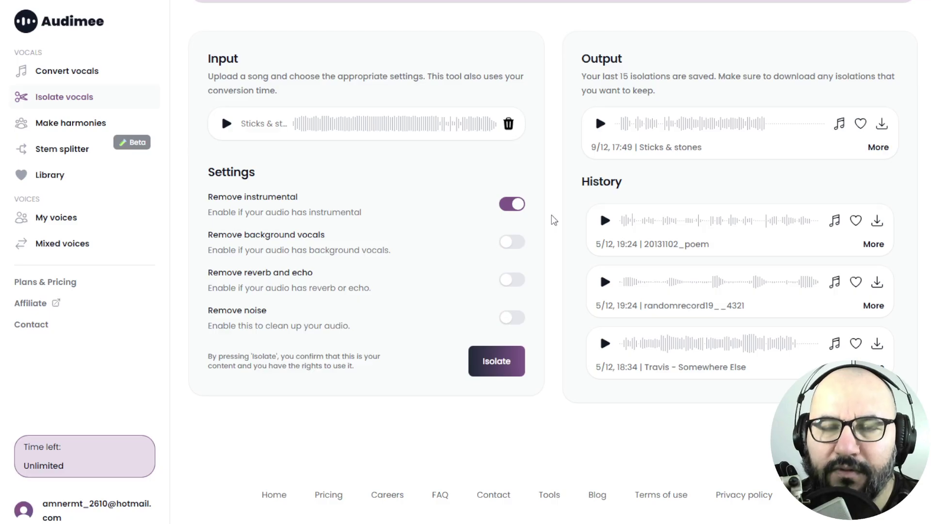
scroll(551, 214, up, 2)
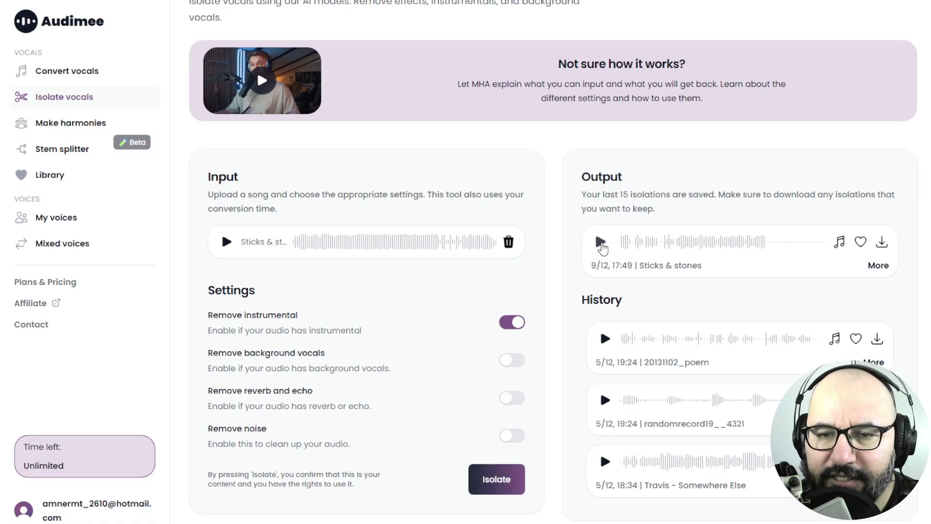
click(601, 243)
scroll(568, 257, up, 2)
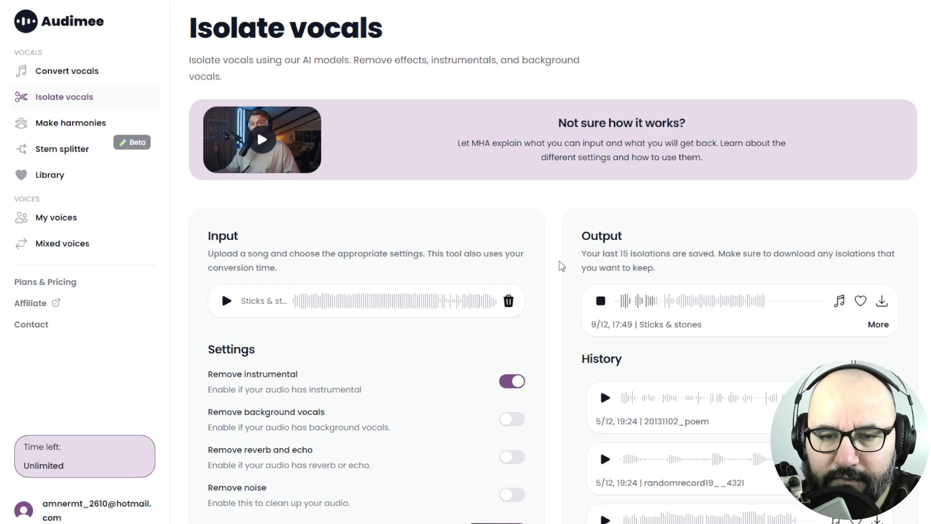
click(601, 302)
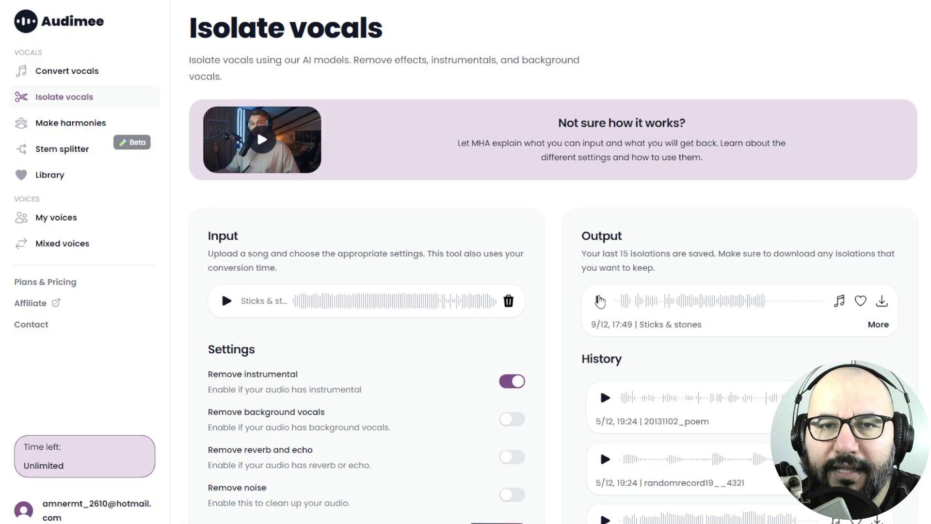
click(227, 301)
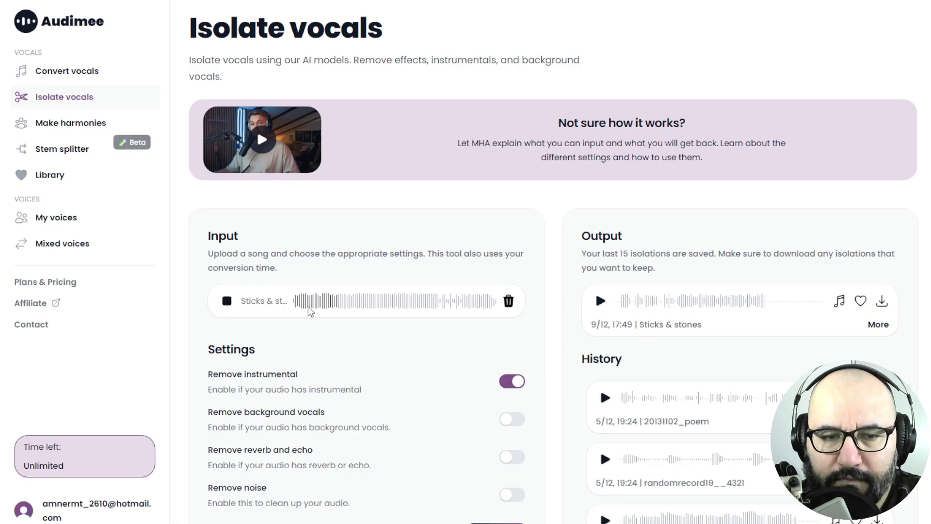
click(227, 303)
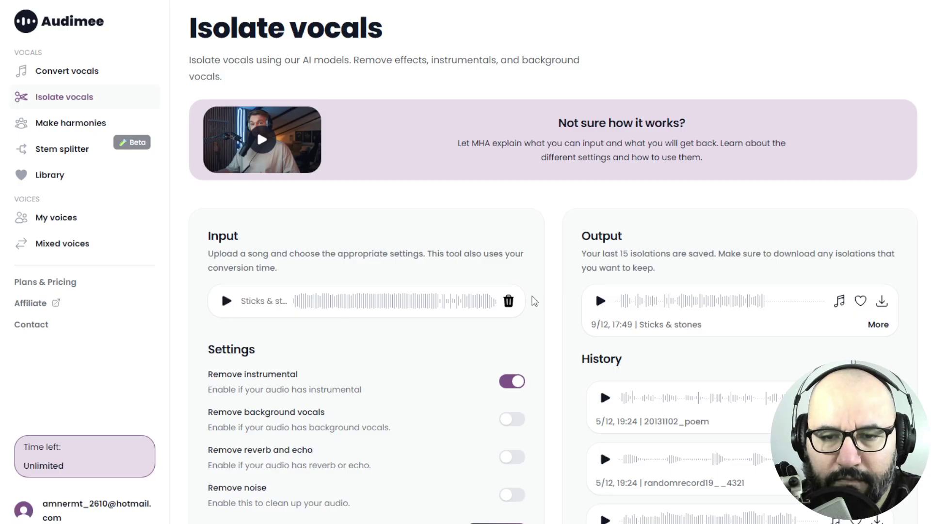
click(600, 302)
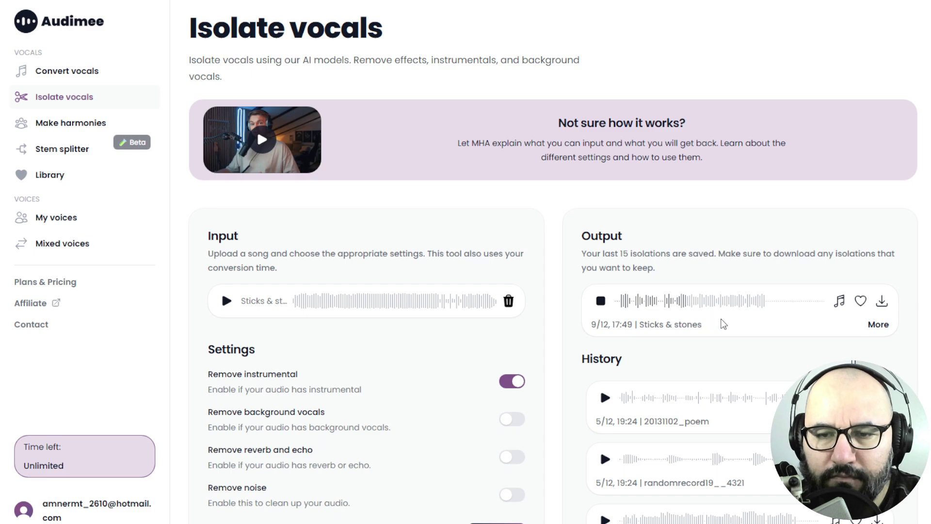
scroll(723, 324, down, 2)
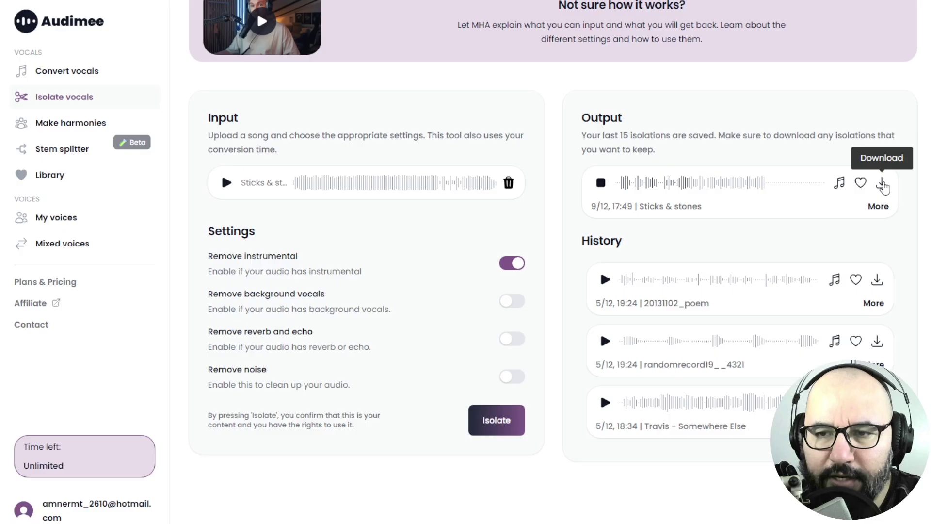
click(883, 184)
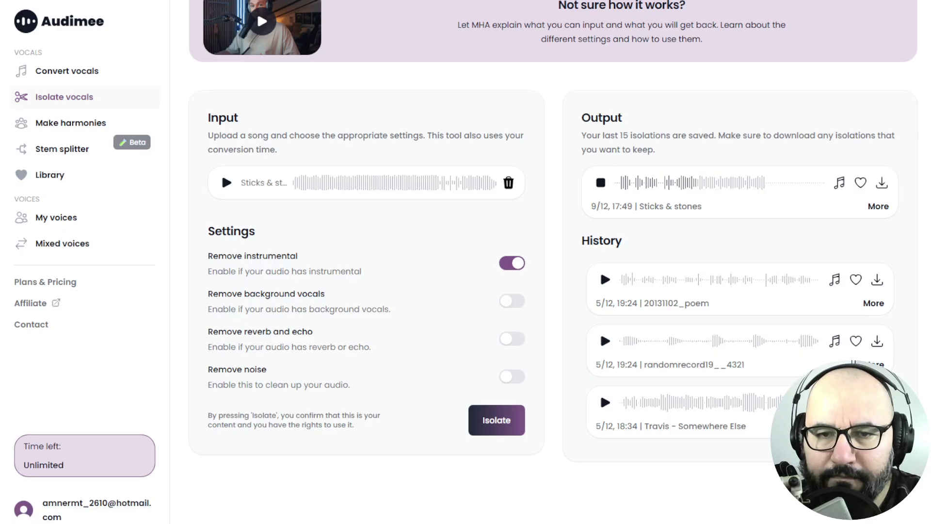
click(878, 206)
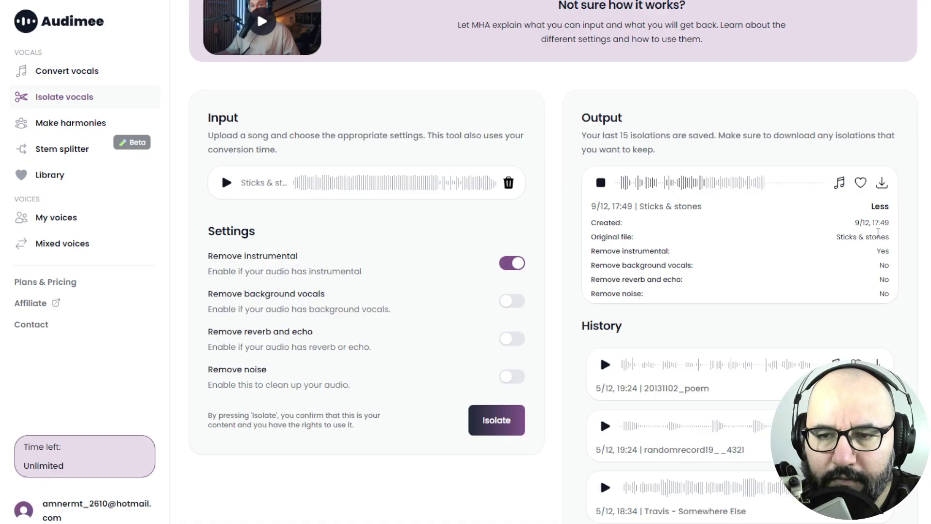
click(881, 207)
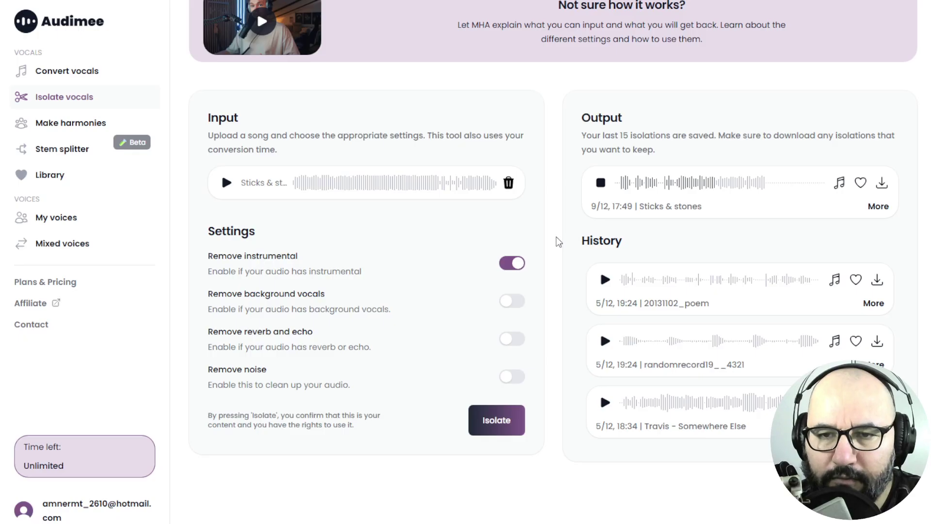
scroll(558, 241, up, 1)
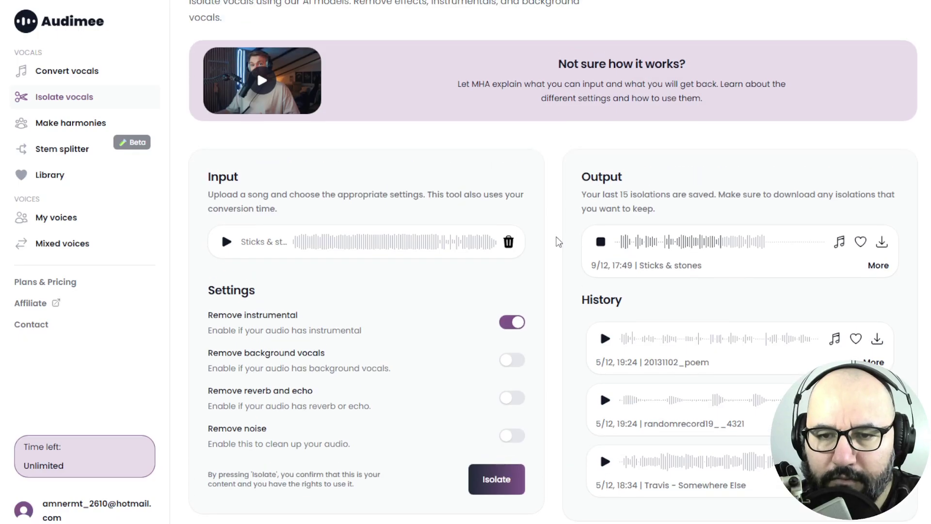
scroll(559, 242, down, 1)
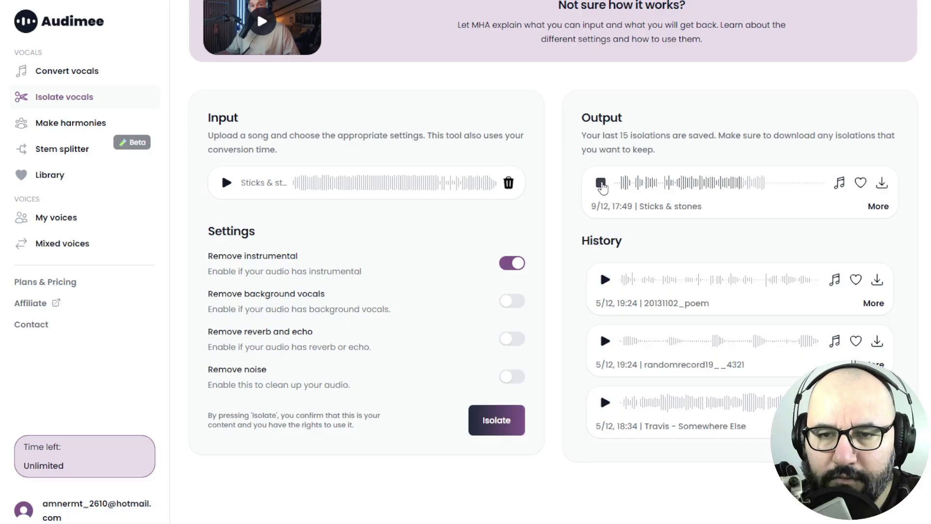
click(601, 183)
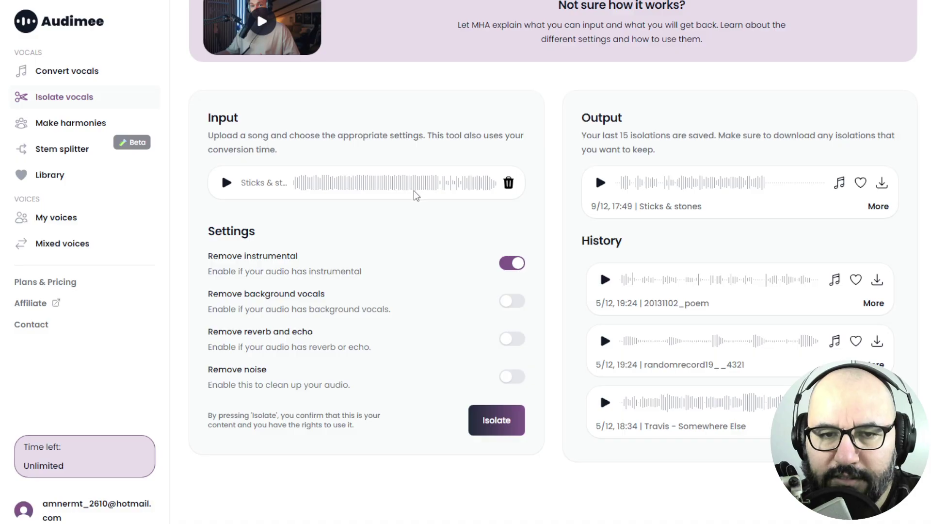
click(236, 183)
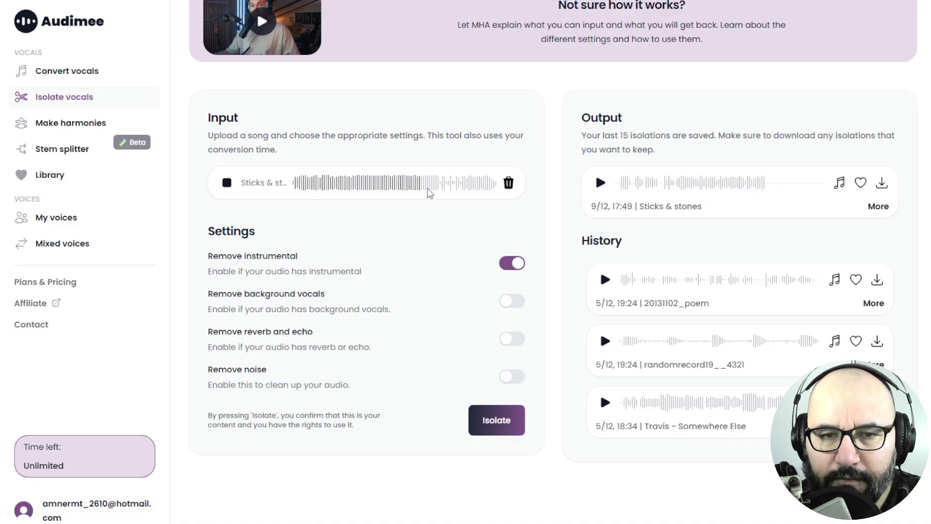
click(226, 183)
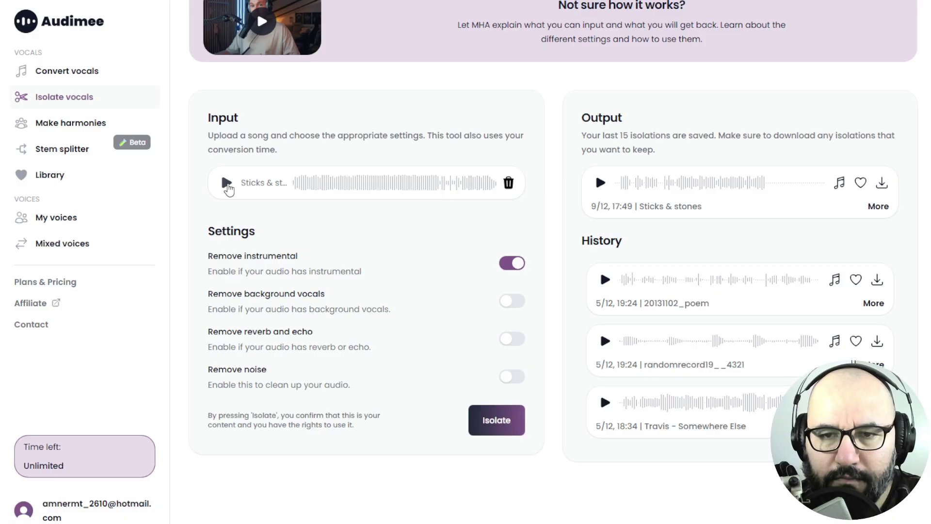
click(600, 183)
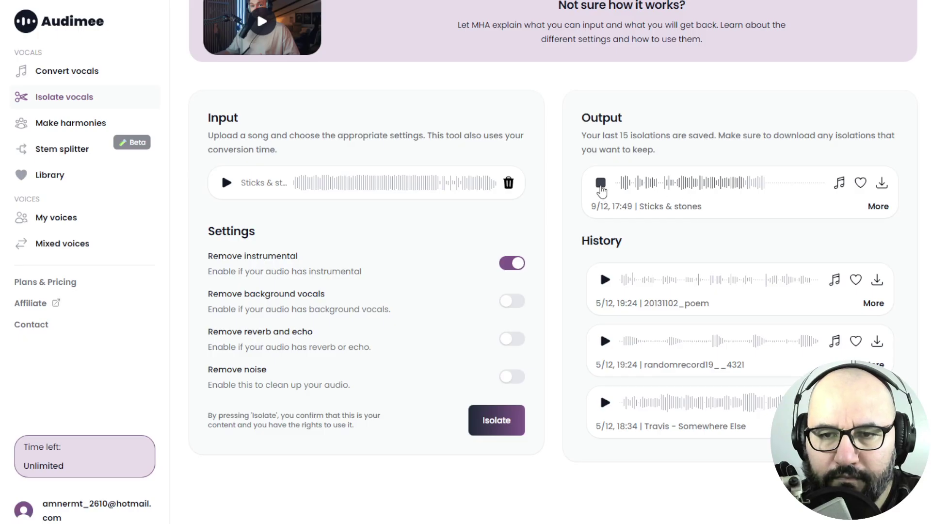
click(600, 187)
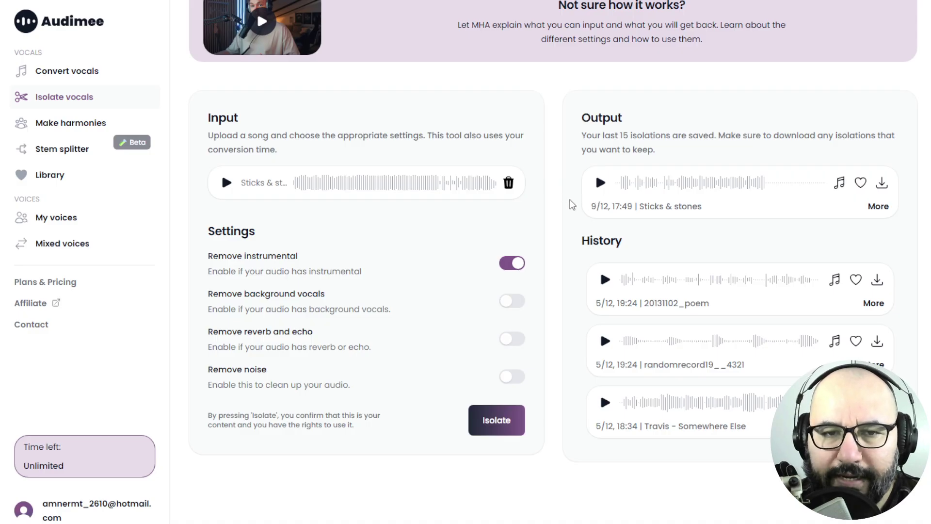
Replace the input song with the 'Echo & reverb speech' recording and preview it
scroll(572, 204, up, 1)
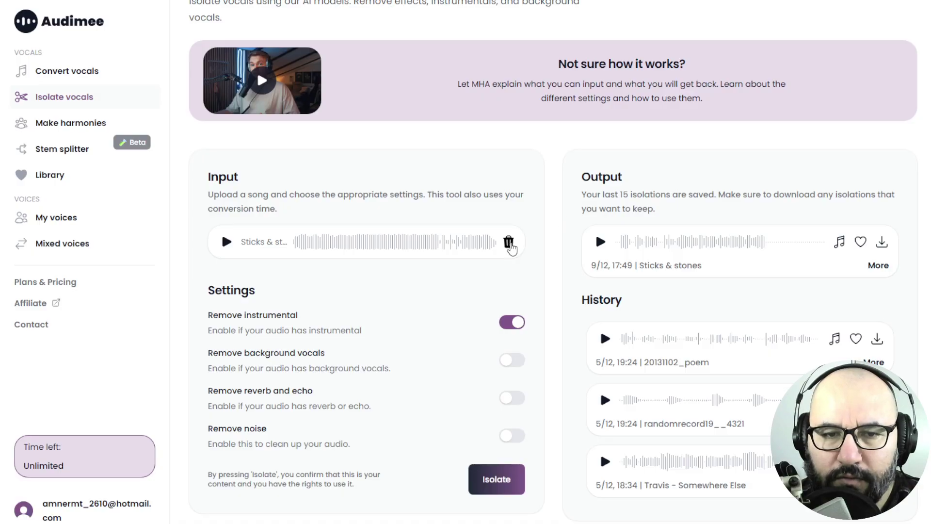
click(509, 244)
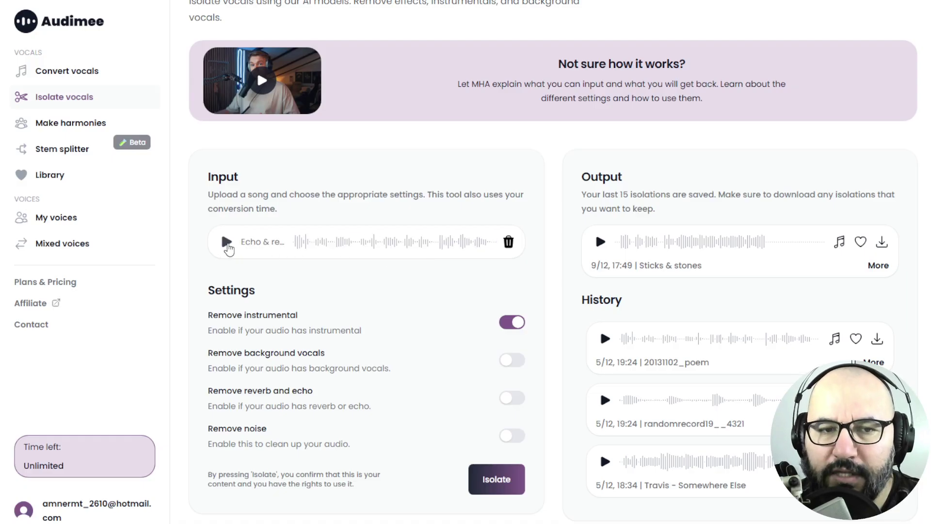
click(227, 242)
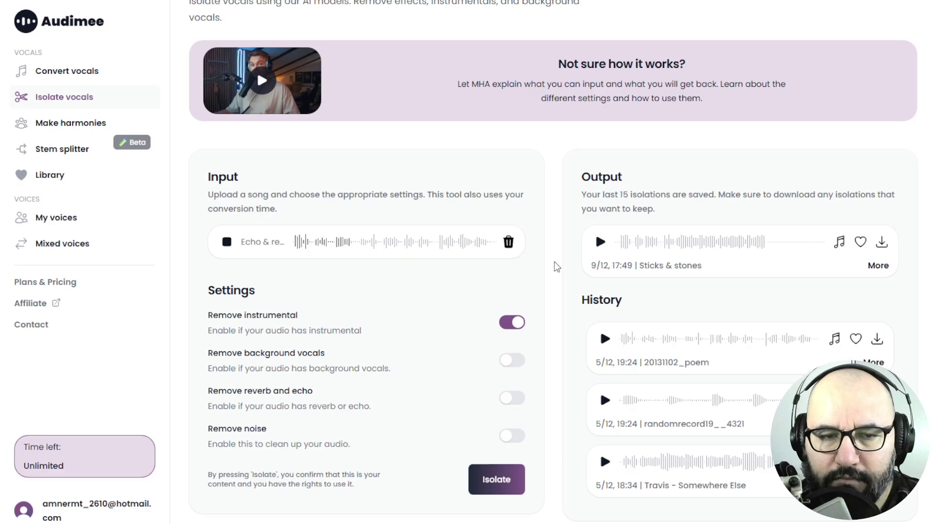
click(226, 241)
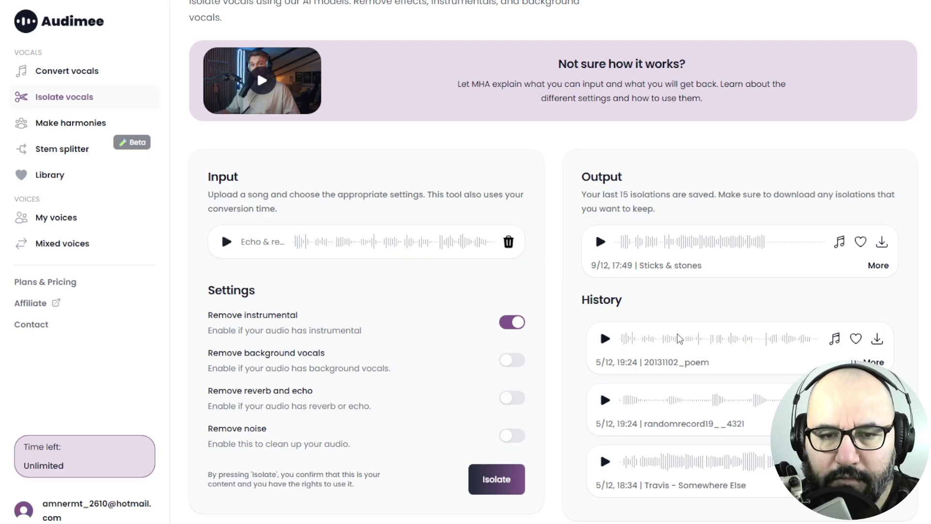
Disable instrumental removal, enable reverb and echo removal, and isolate the speech clip
click(516, 326)
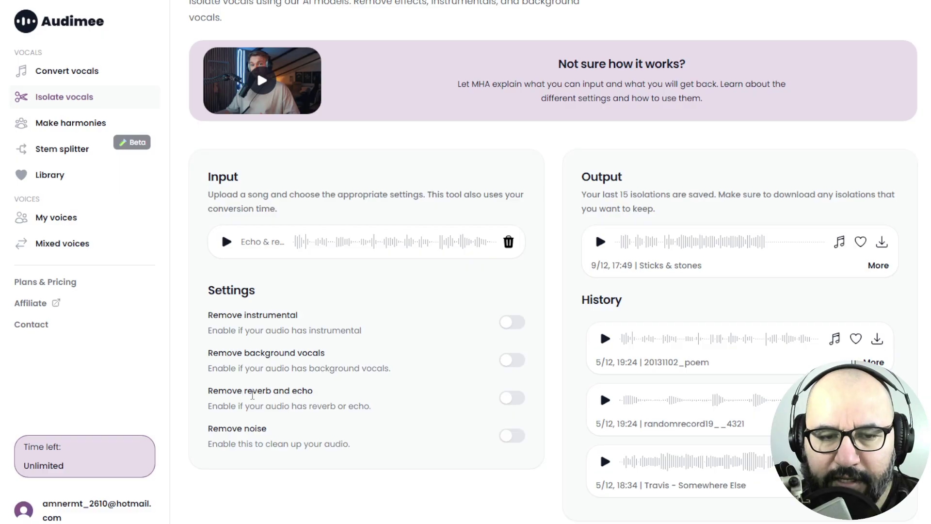
click(513, 399)
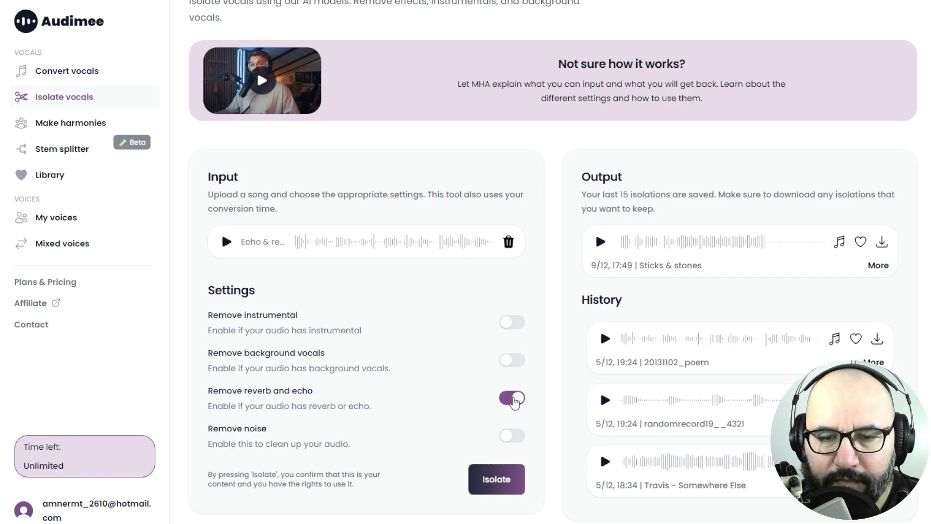
scroll(543, 399, down, 1)
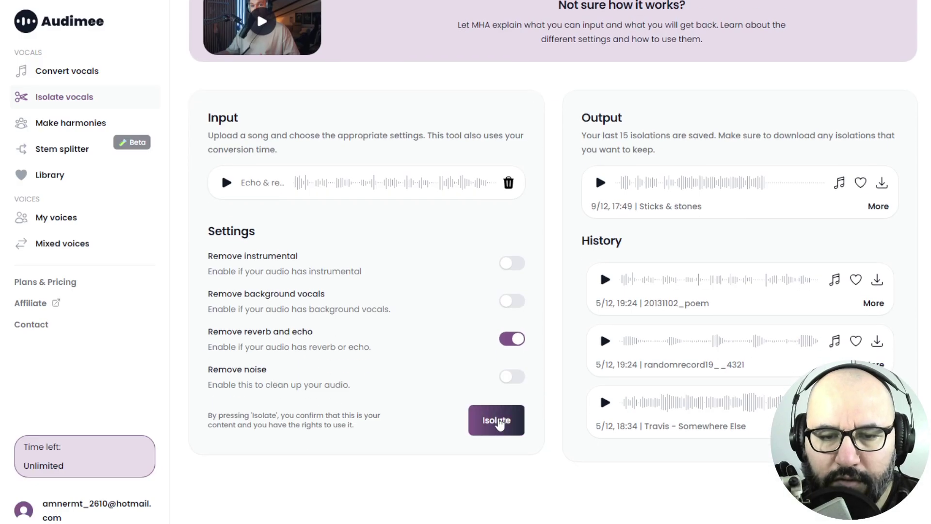
click(496, 420)
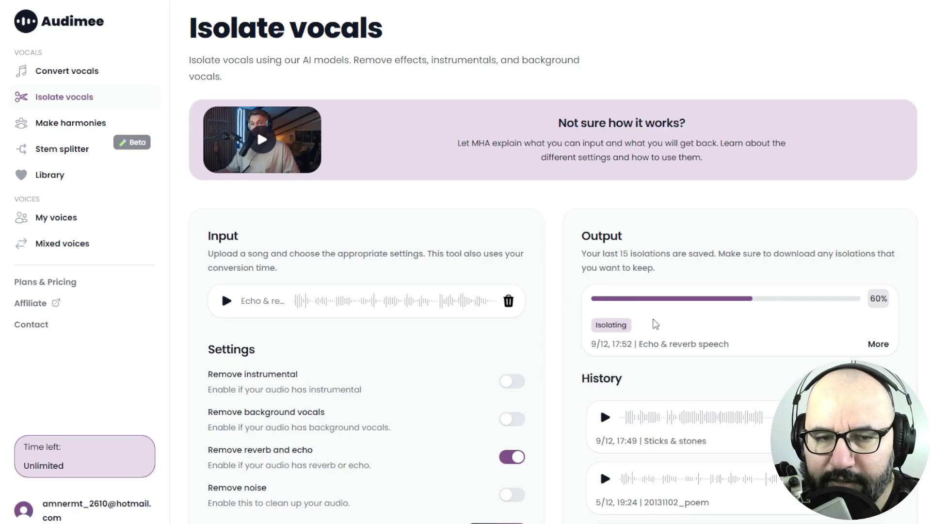
Alternate playback between the original speech input and the reverb-free output to compare them
click(227, 300)
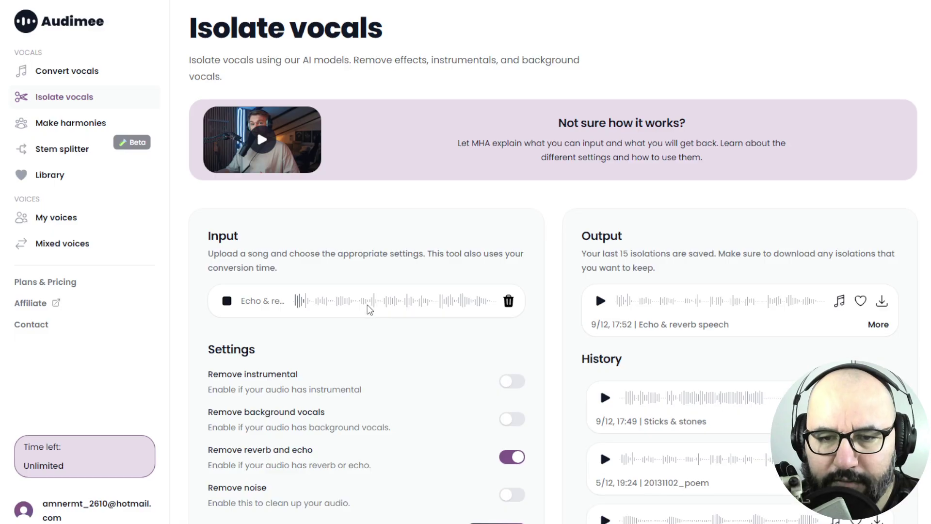
click(227, 301)
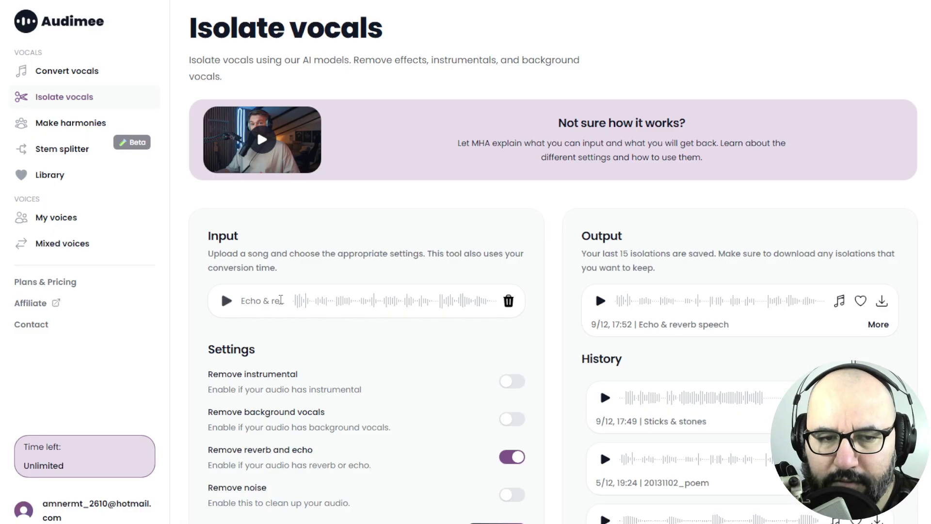
click(610, 302)
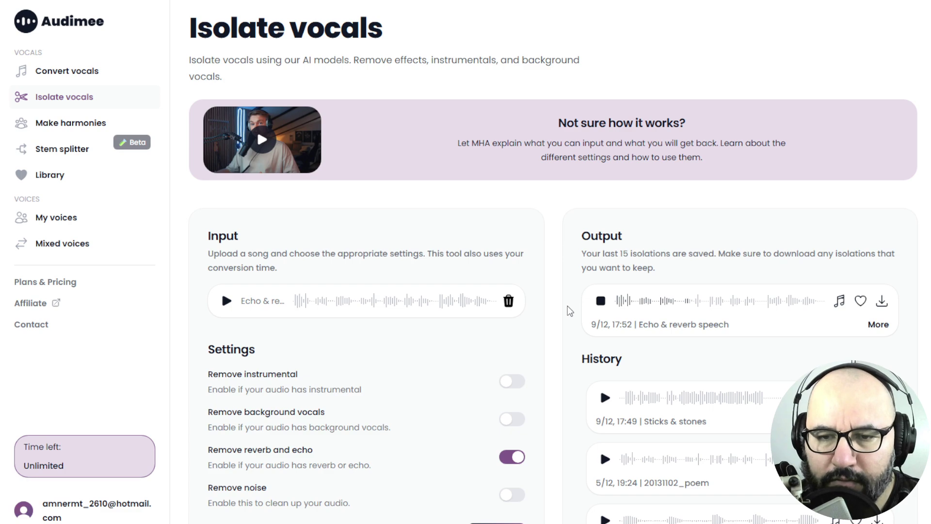
click(600, 301)
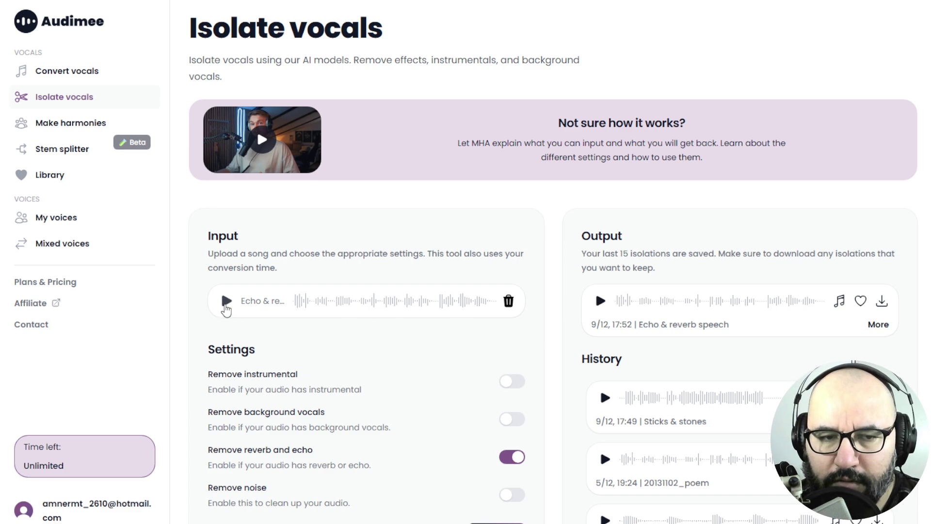
click(341, 304)
click(363, 308)
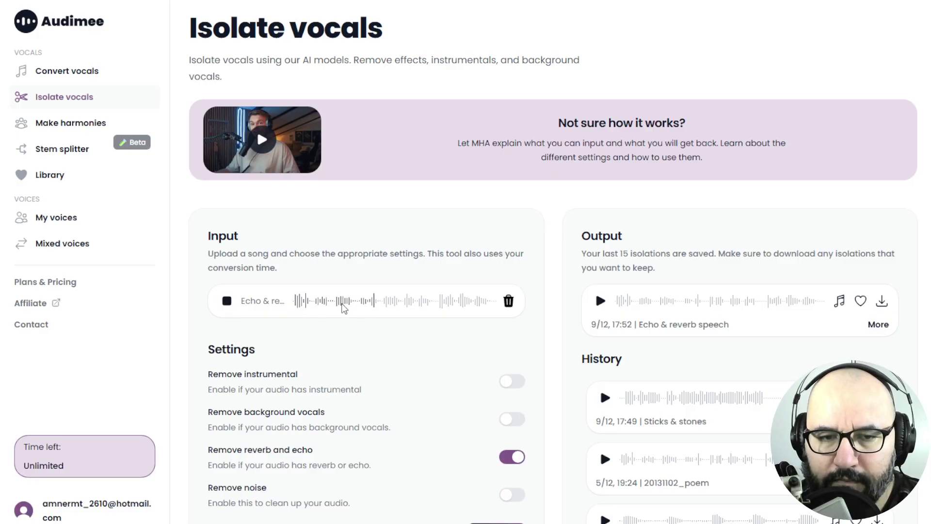
click(227, 301)
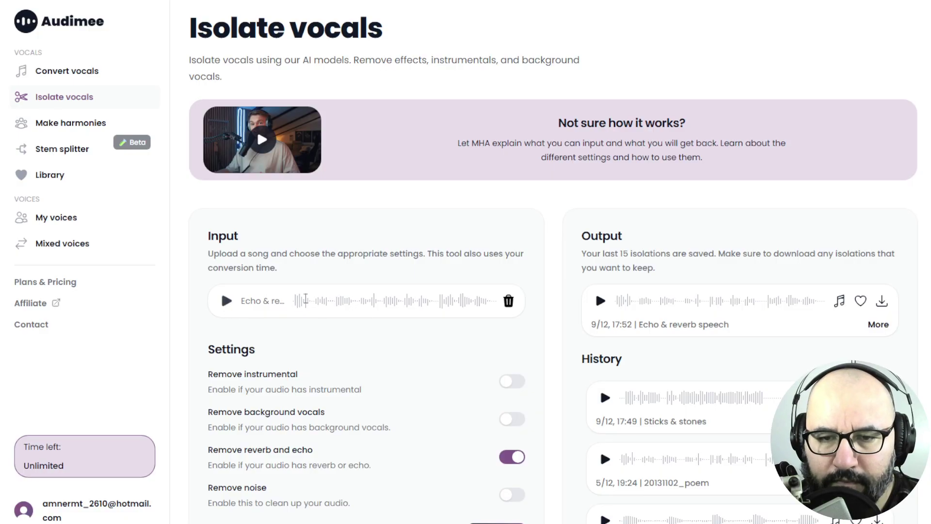
click(600, 300)
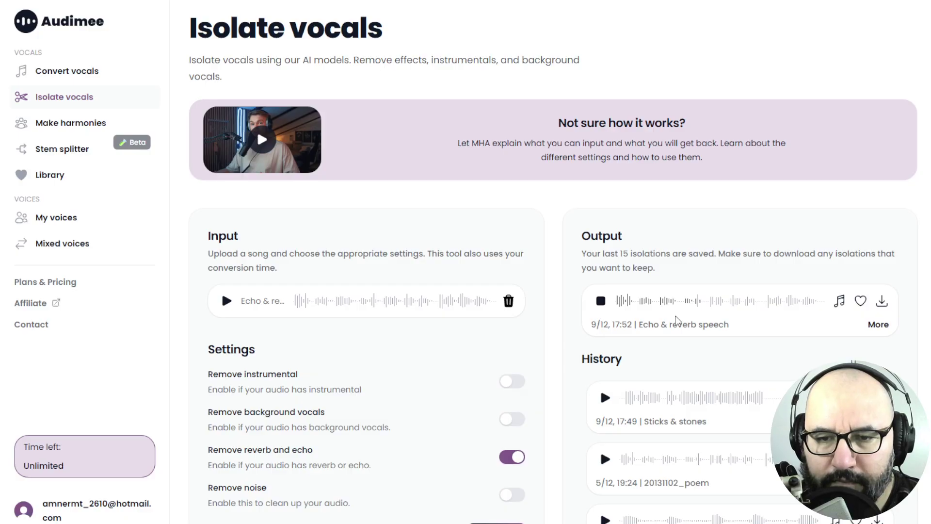
Expand the output item's details to verify only reverb and echo removal was used
scroll(676, 316, down, 4)
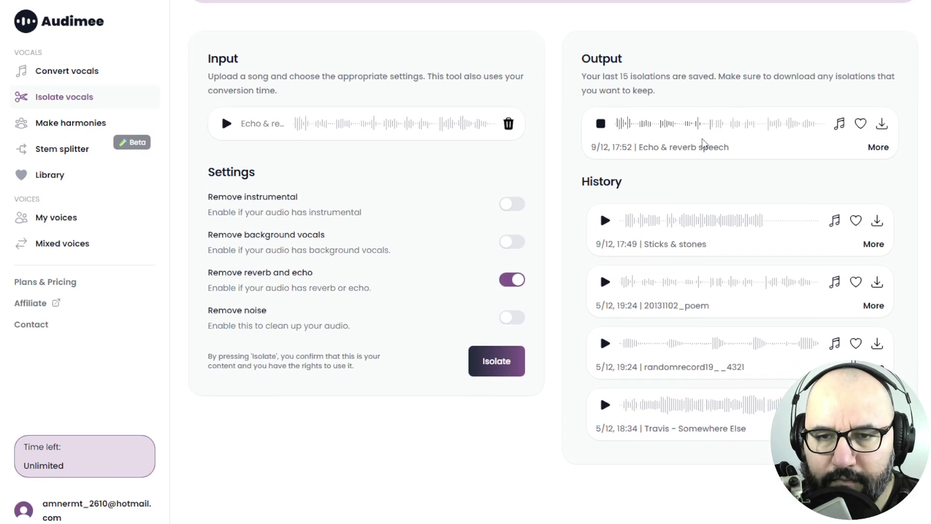
click(878, 150)
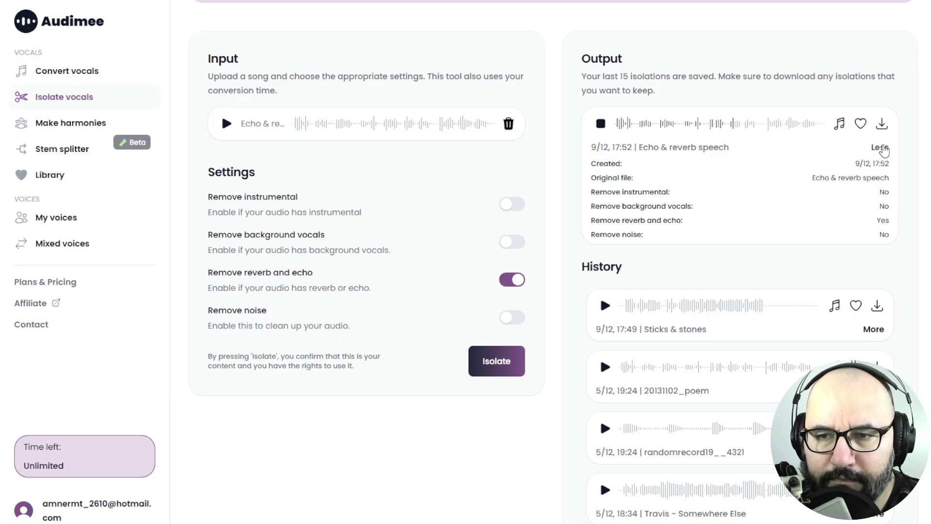
click(880, 147)
Keep alternating playback between the original speech and the reverb-free output
click(600, 126)
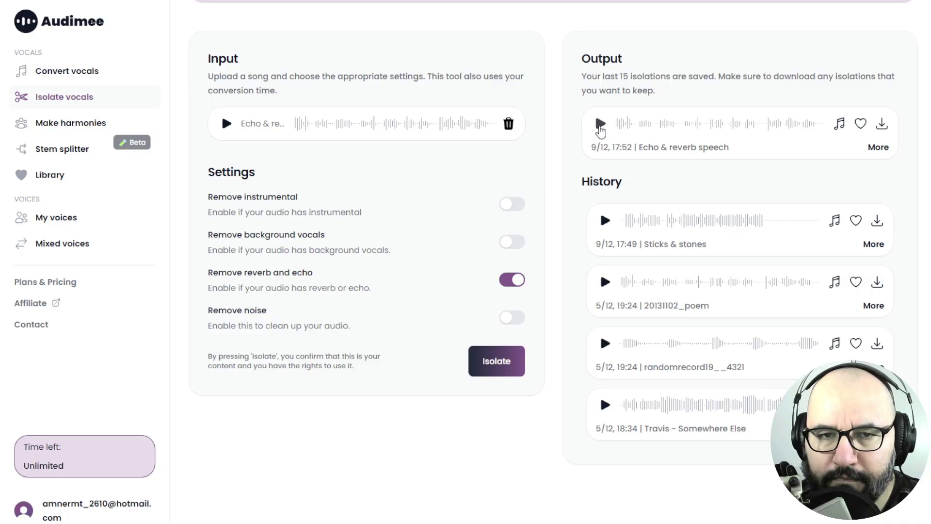
click(227, 125)
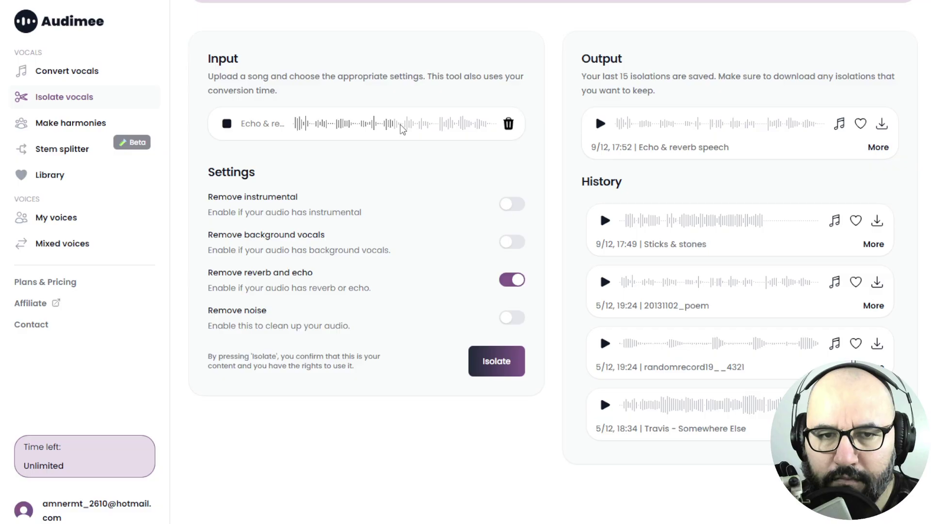
click(227, 125)
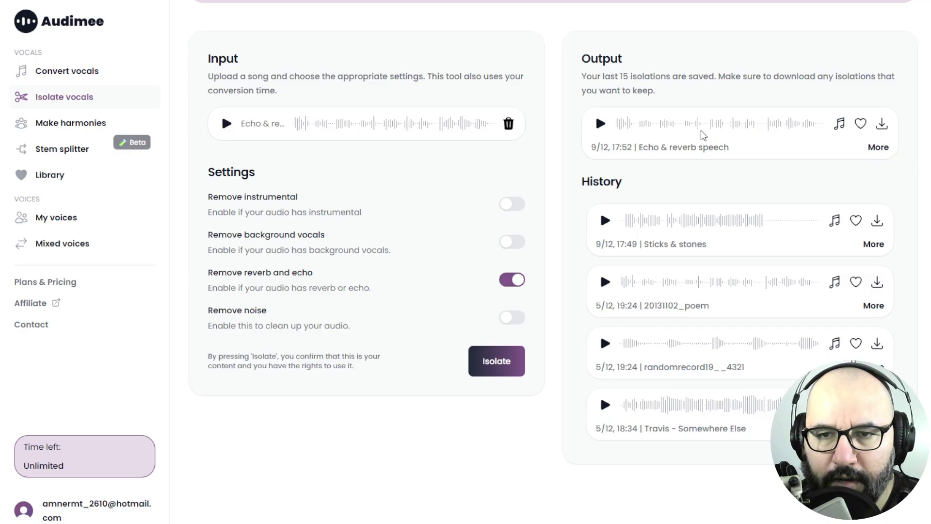
click(600, 124)
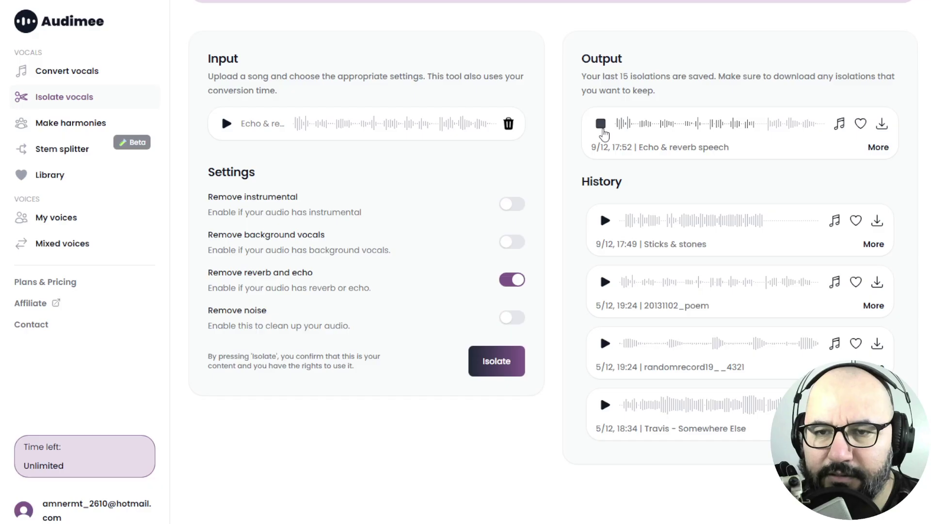
scroll(644, 147, up, 2)
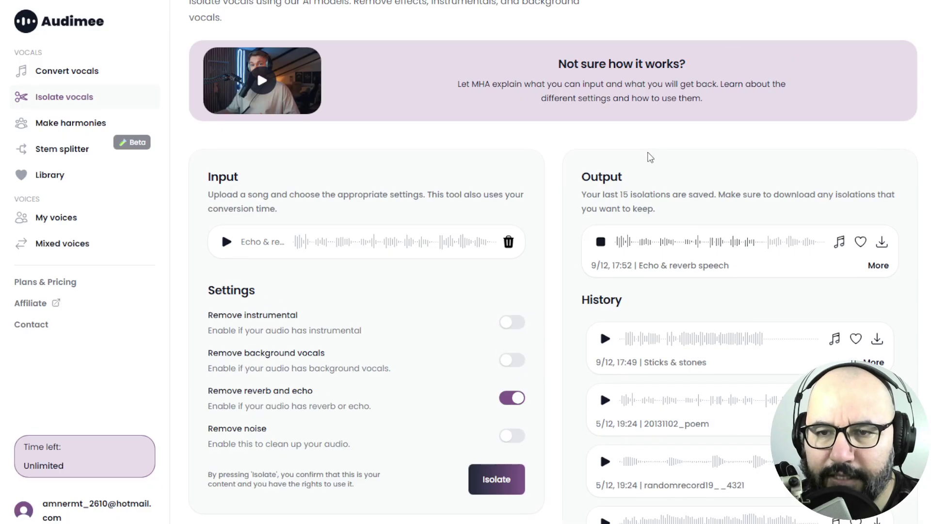
scroll(635, 200, down, 1)
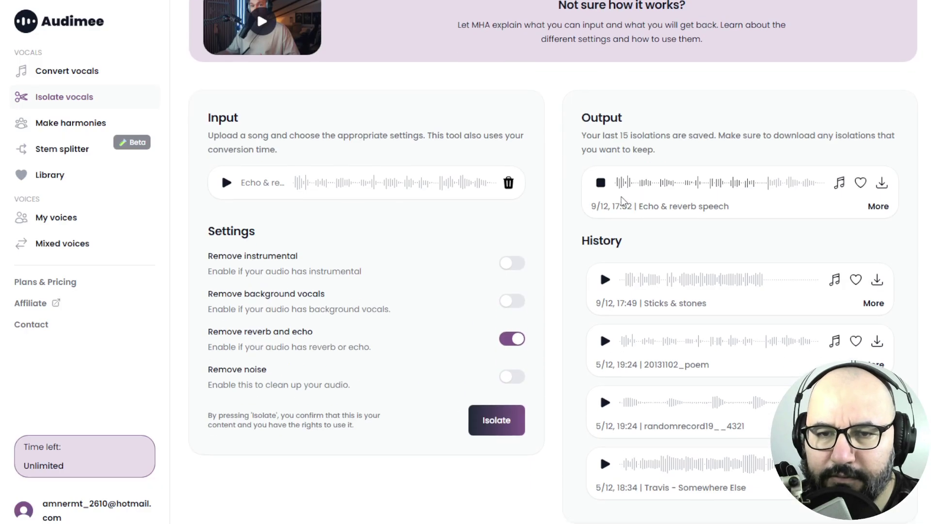
click(600, 182)
click(227, 183)
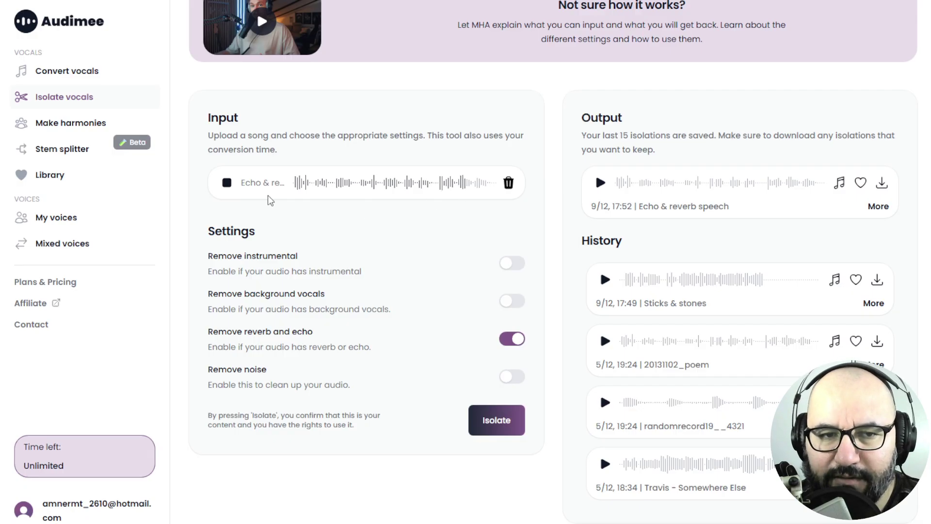
click(226, 183)
click(600, 182)
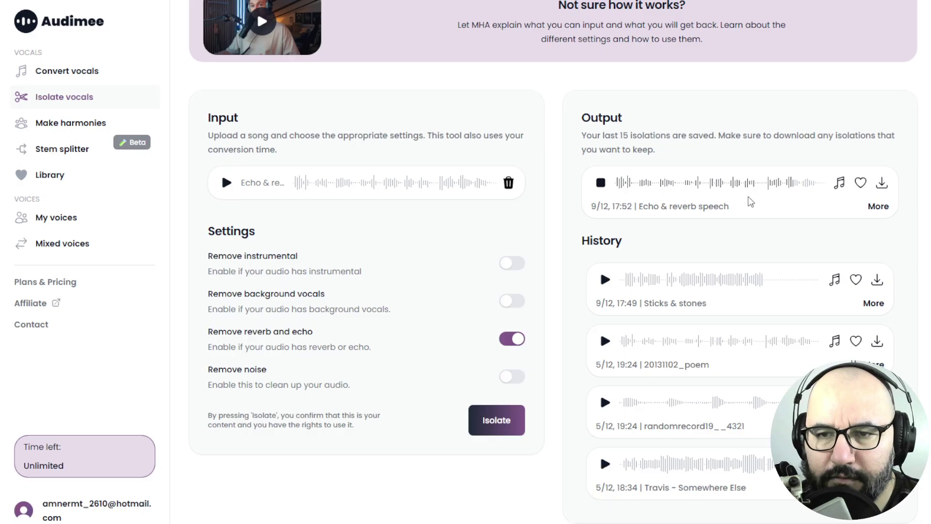
click(600, 188)
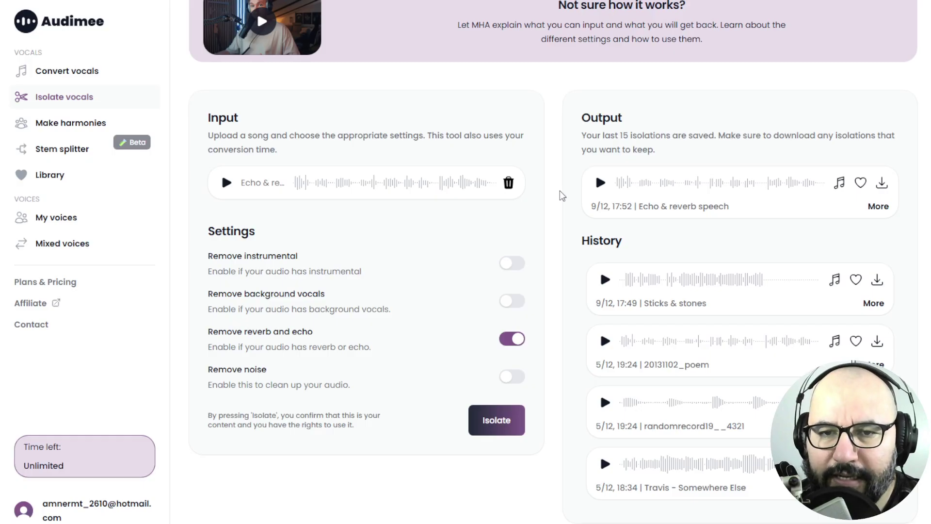
Scroll back to the top of the Audimee Isolate vocals page
scroll(561, 194, up, 3)
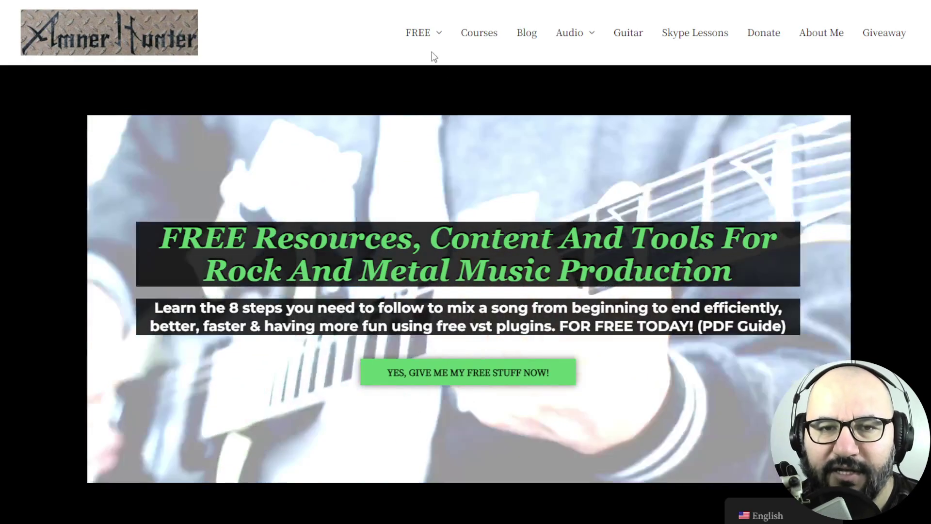
mouse_move(421, 41)
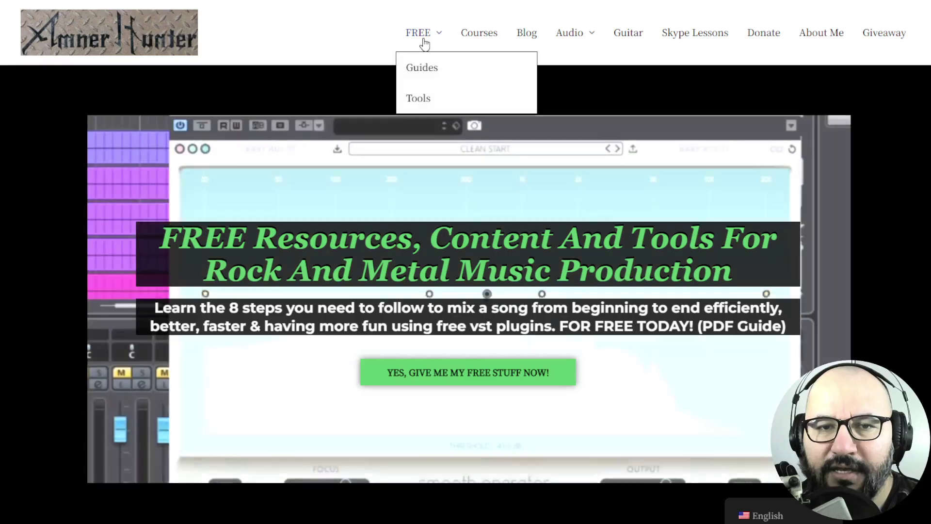